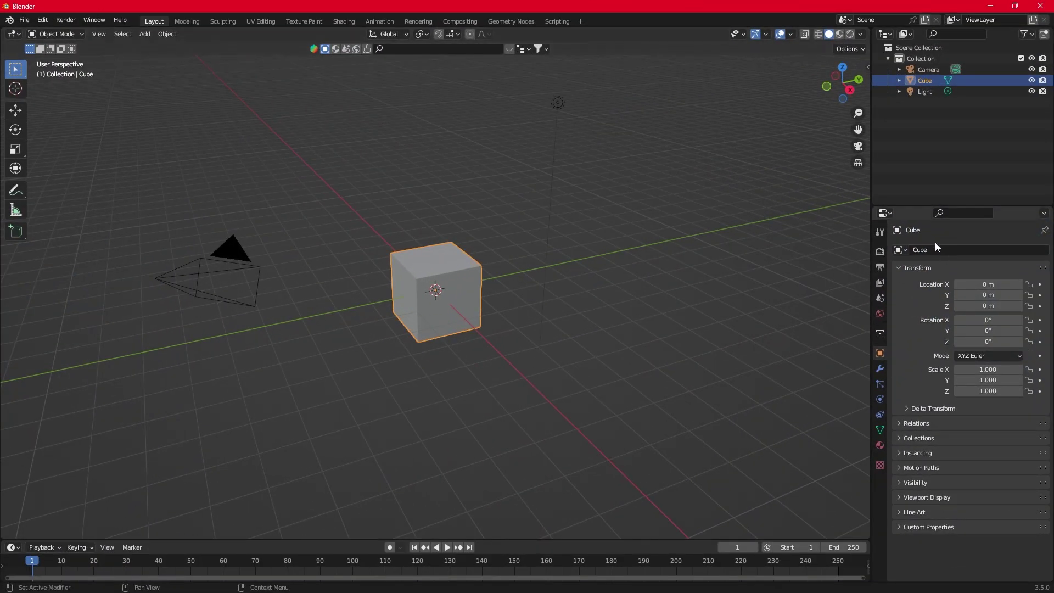
Set the render engine to Cycles with GPU Compute as the device
{"action": "left_click", "coordinate": [880, 251]}
{"action": "left_click", "coordinate": [972, 251]}
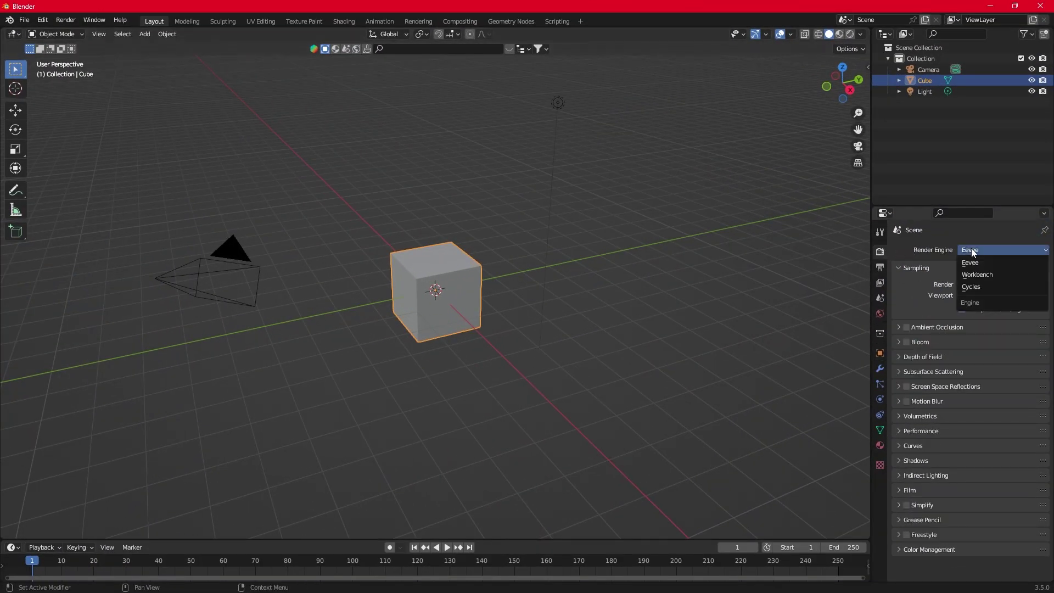
{"action": "left_click", "coordinate": [974, 285]}
{"action": "left_click", "coordinate": [981, 276]}
{"action": "left_click", "coordinate": [974, 303]}
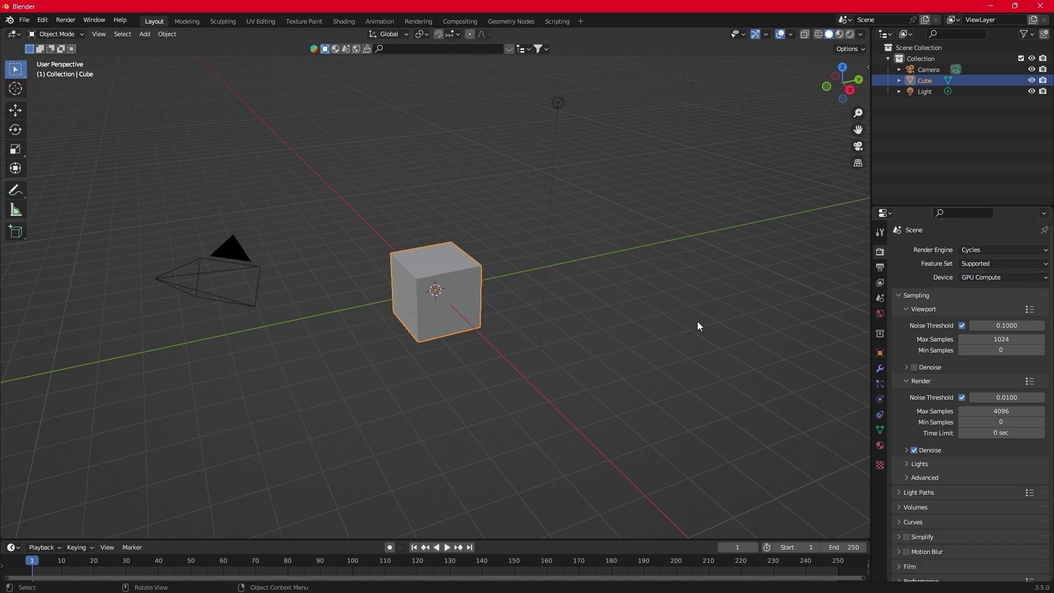
Hide the light, check the World background strength is 0, and deselect the cube
{"action": "left_click", "coordinate": [1032, 92]}
{"action": "left_click", "coordinate": [879, 314]}
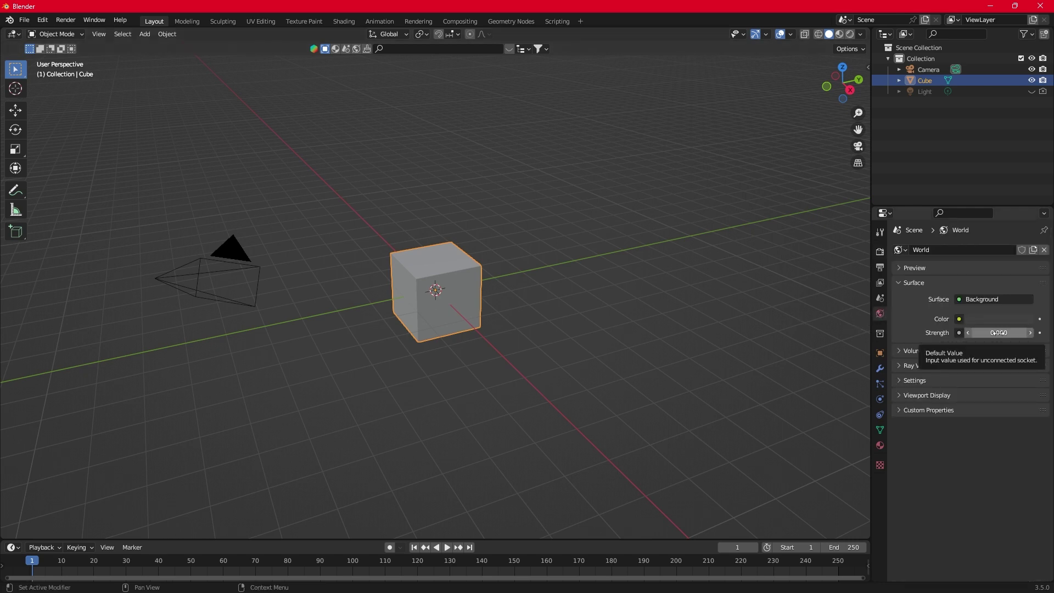
{"action": "left_click", "coordinate": [807, 146]}
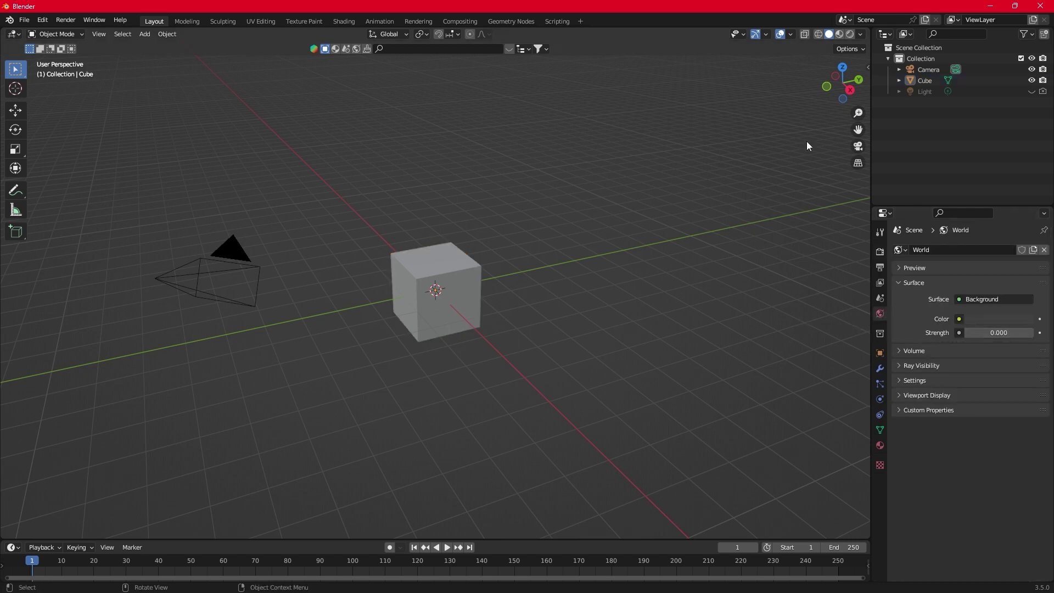
Switch to rendered shading, select the cube and view it from the top
{"action": "left_click", "coordinate": [850, 33]}
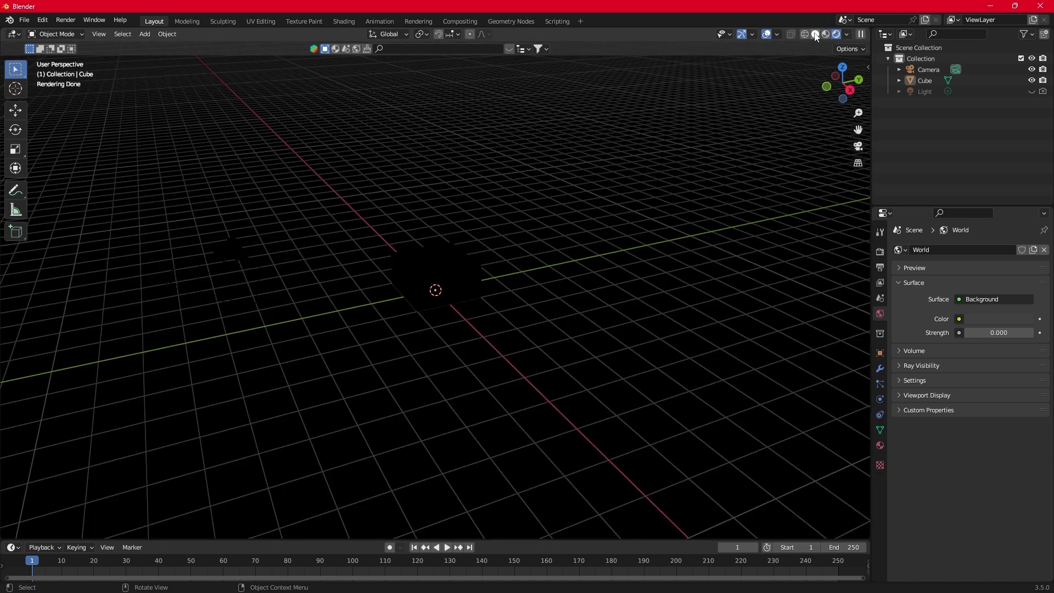
{"action": "left_click", "coordinate": [470, 265]}
{"action": "key", "text": "7"}
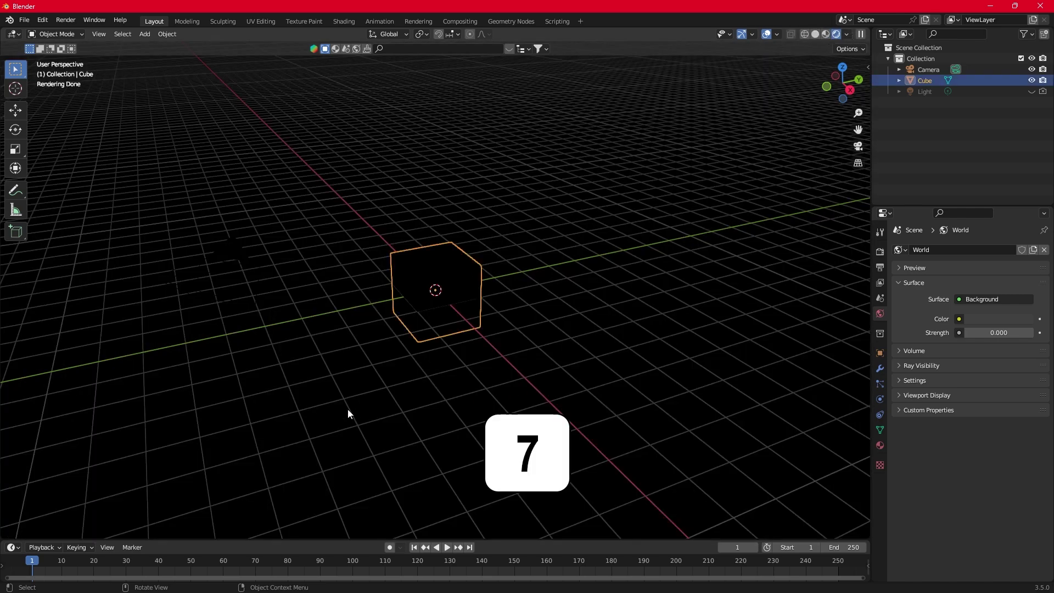
{"action": "middle_click_drag", "start_coordinate": [337, 370], "coordinate": [422, 460]}
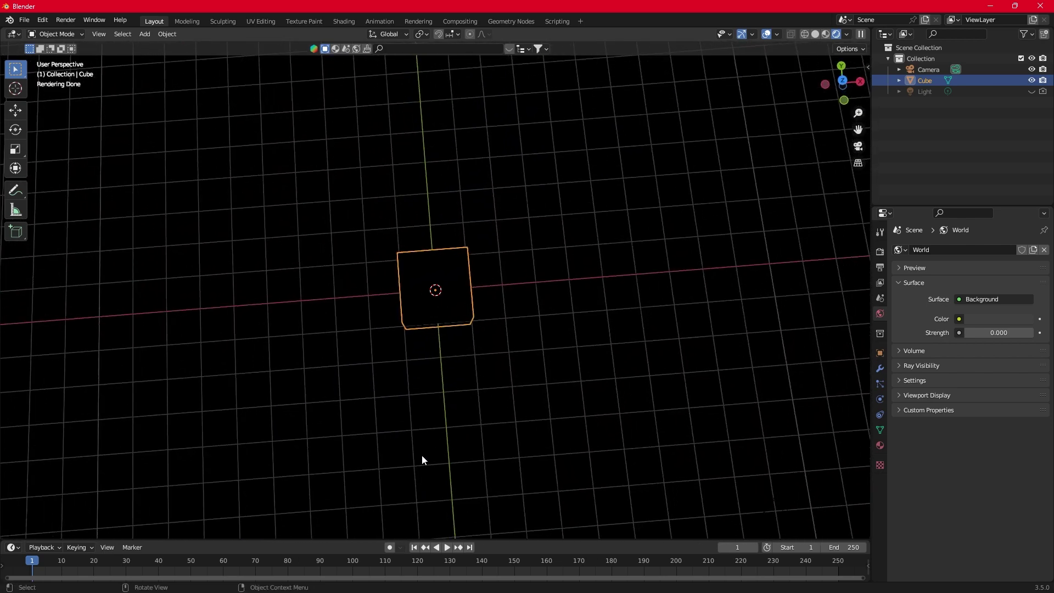
{"action": "key", "text": "7"}
Stretch the cube along Y into a long bar, then split the viewport side by side
{"action": "key", "text": "s"}
{"action": "key", "text": "y"}
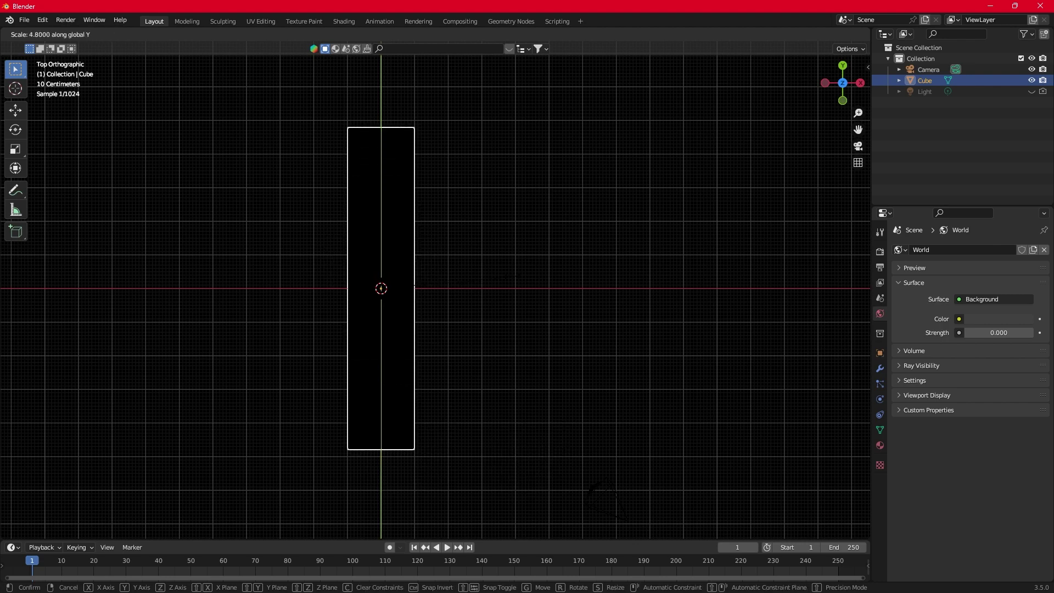
{"action": "key", "text": "Return"}
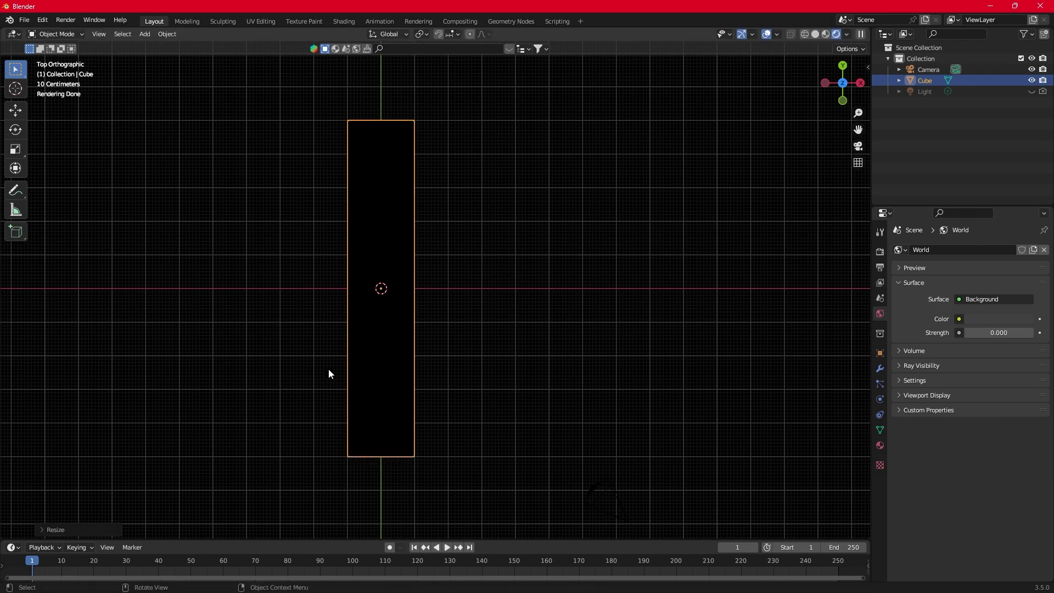
{"action": "middle_click_drag", "start_coordinate": [324, 369], "coordinate": [436, 267]}
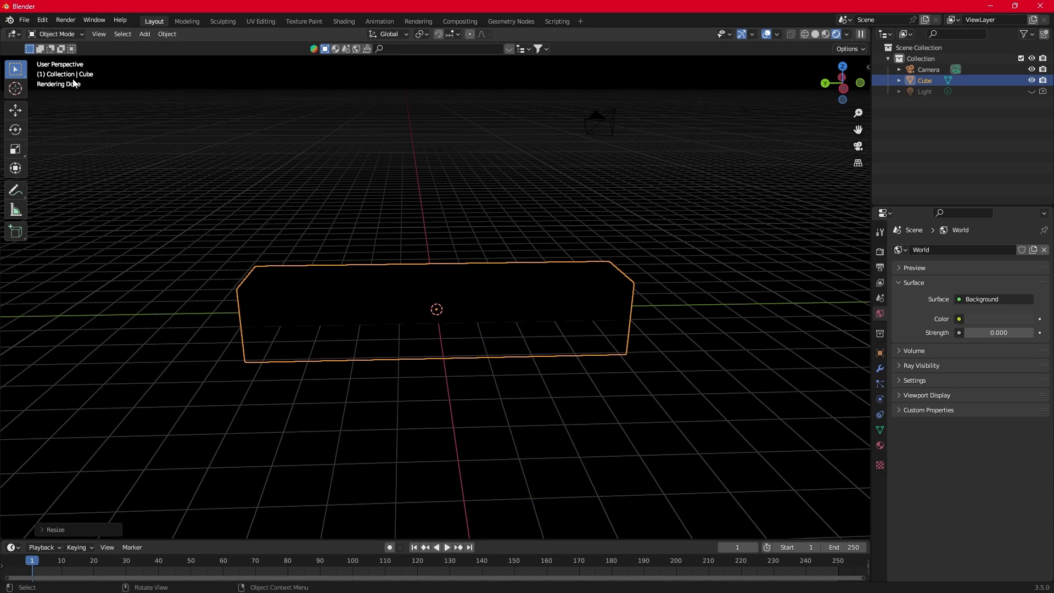
{"action": "left_click_drag", "start_coordinate": [9, 31], "coordinate": [550, 33]}
Turn the left area into a Shader Editor with its side panel hidden
{"action": "left_click", "coordinate": [13, 34]}
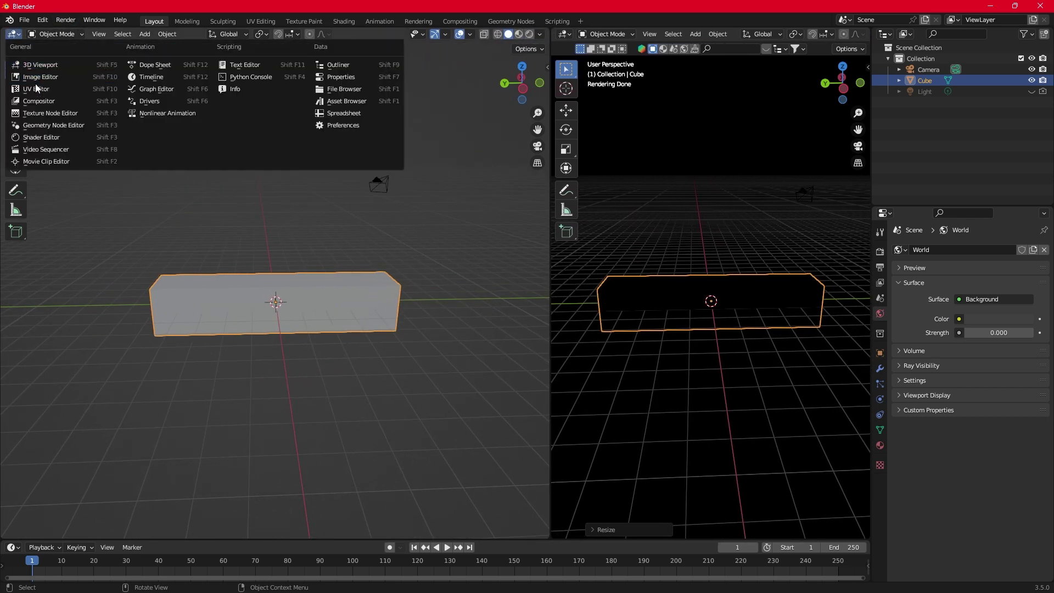
{"action": "left_click", "coordinate": [38, 138]}
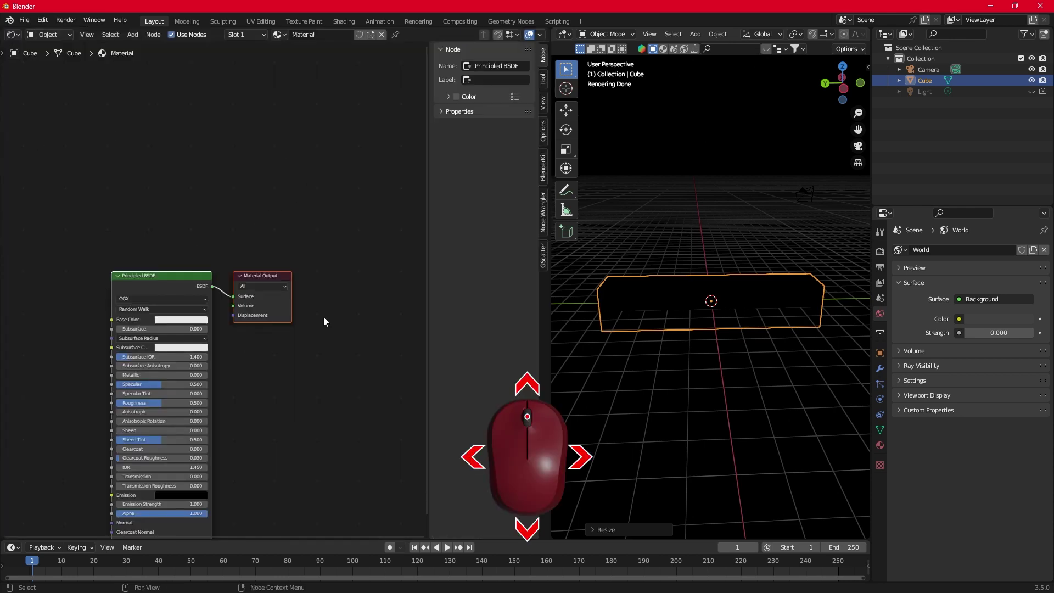
{"action": "key", "text": "n"}
{"action": "middle_click_drag", "start_coordinate": [336, 341], "coordinate": [519, 264]}
Replace the Principled BSDF node with a Principled Volume node
{"action": "left_click", "coordinate": [404, 192]}
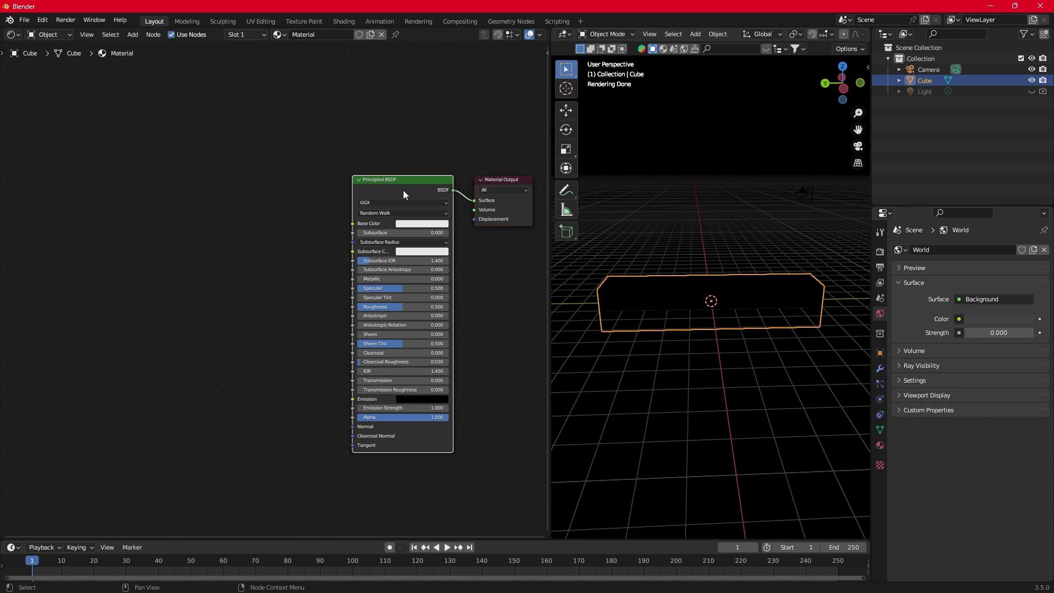
{"action": "key", "text": "x"}
{"action": "key", "text": "shift+a"}
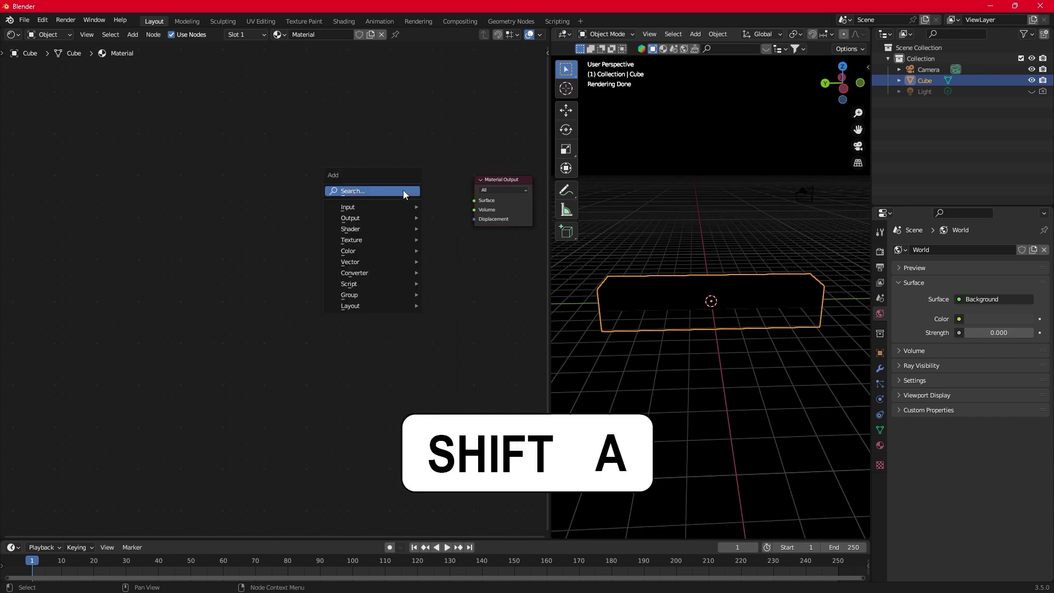
{"action": "left_click", "coordinate": [403, 190]}
{"action": "type", "text": "volum"}
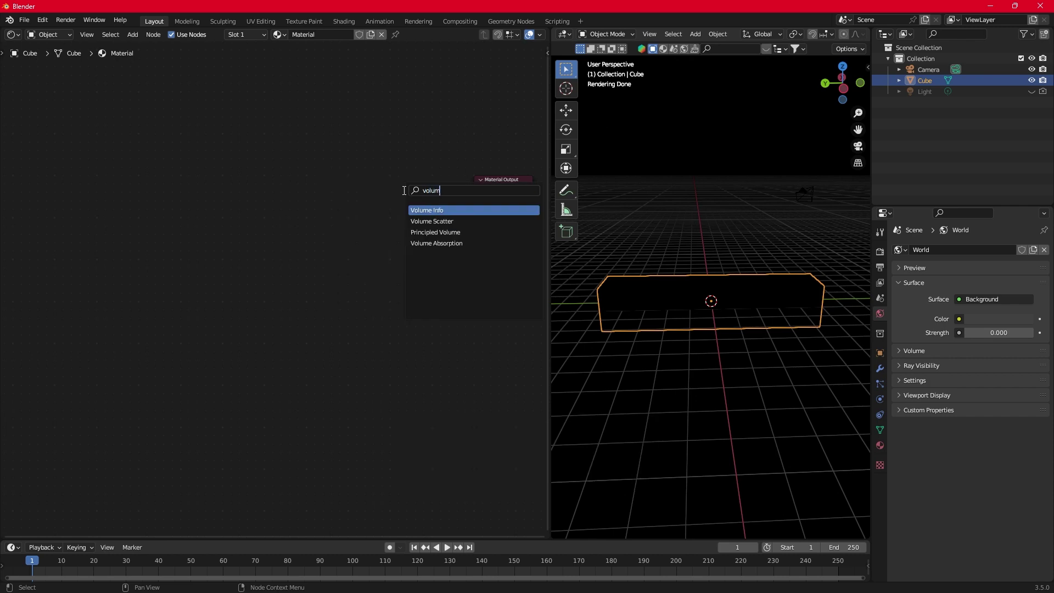
{"action": "key", "text": "Down"}
{"action": "key", "text": "Down"}
{"action": "key", "text": "Return"}
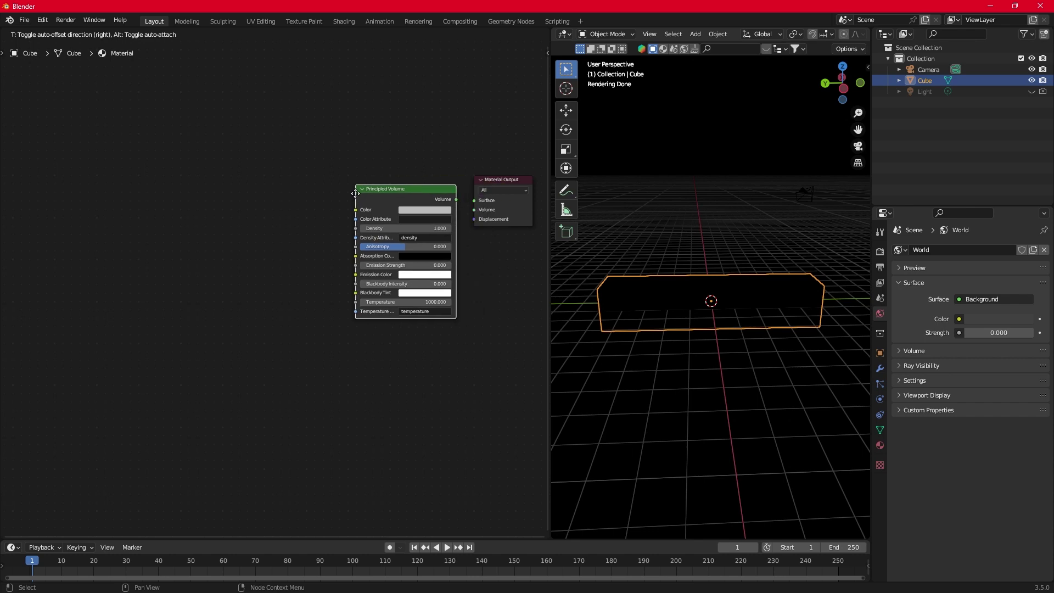
{"action": "left_click", "coordinate": [351, 191]}
Connect Principled Volume to the material's Volume output and set Density to 0
{"action": "left_click", "coordinate": [456, 197]}
{"action": "left_click_drag", "start_coordinate": [454, 198], "coordinate": [469, 210]}
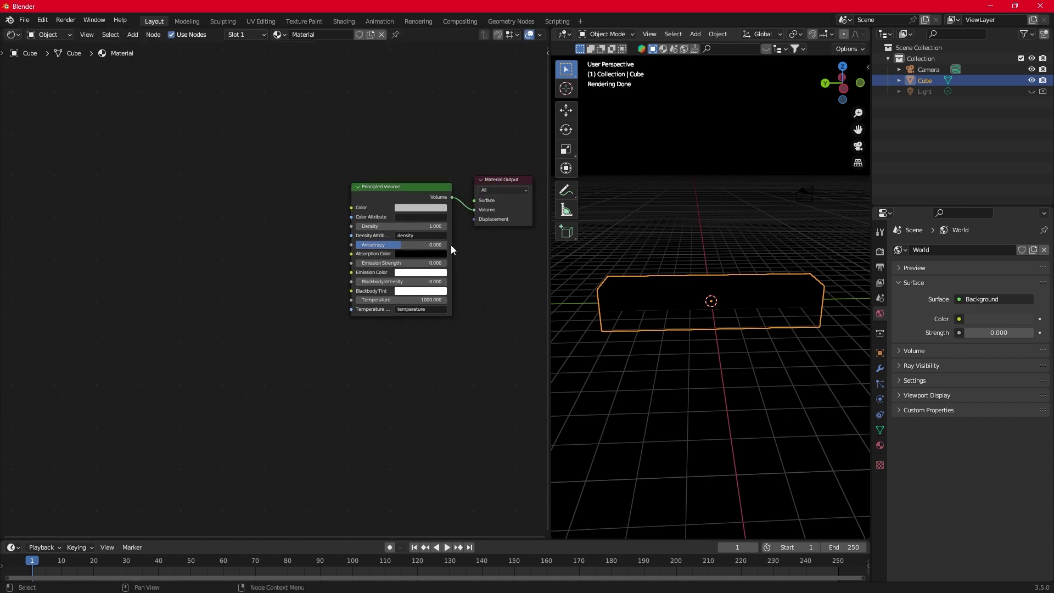
{"action": "scroll", "coordinate": [454, 246], "scroll_direction": "up", "scroll_amount": 1}
{"action": "middle_click_drag", "start_coordinate": [499, 263], "coordinate": [453, 311]}
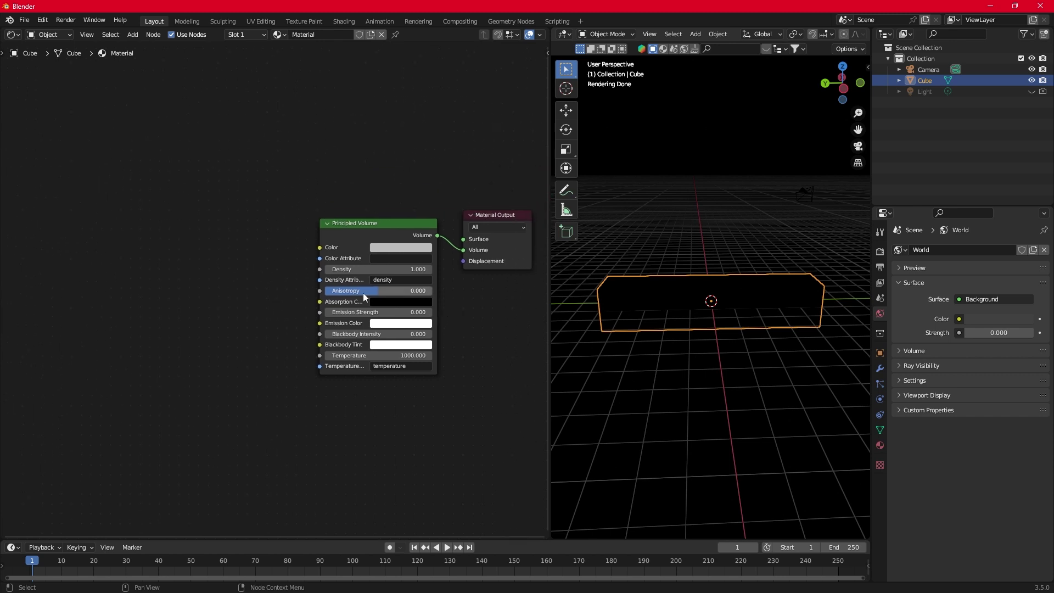
{"action": "middle_click_drag", "start_coordinate": [273, 279], "coordinate": [282, 268]}
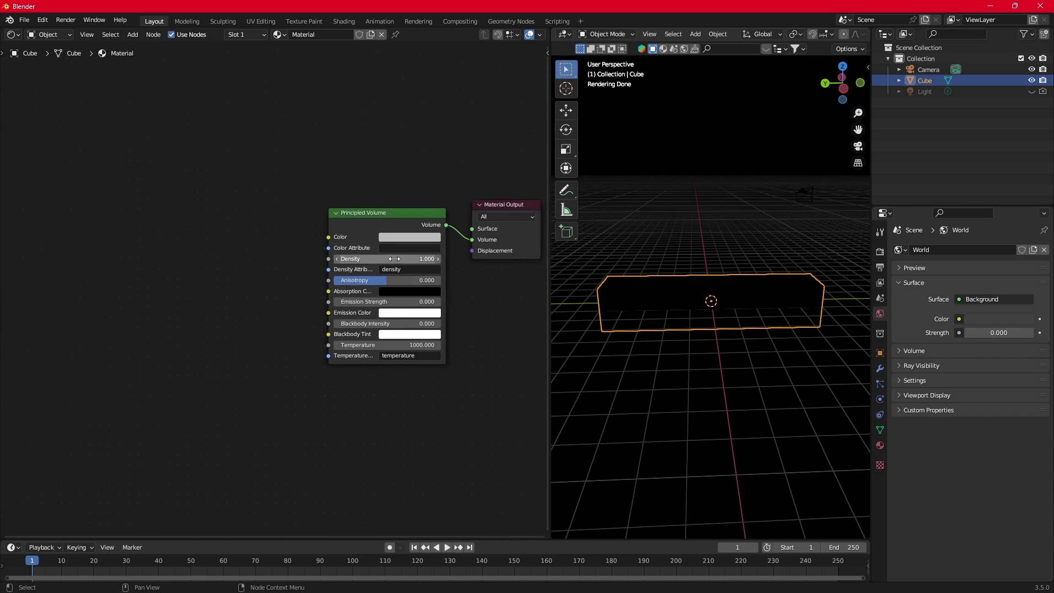
{"action": "left_click", "coordinate": [416, 258]}
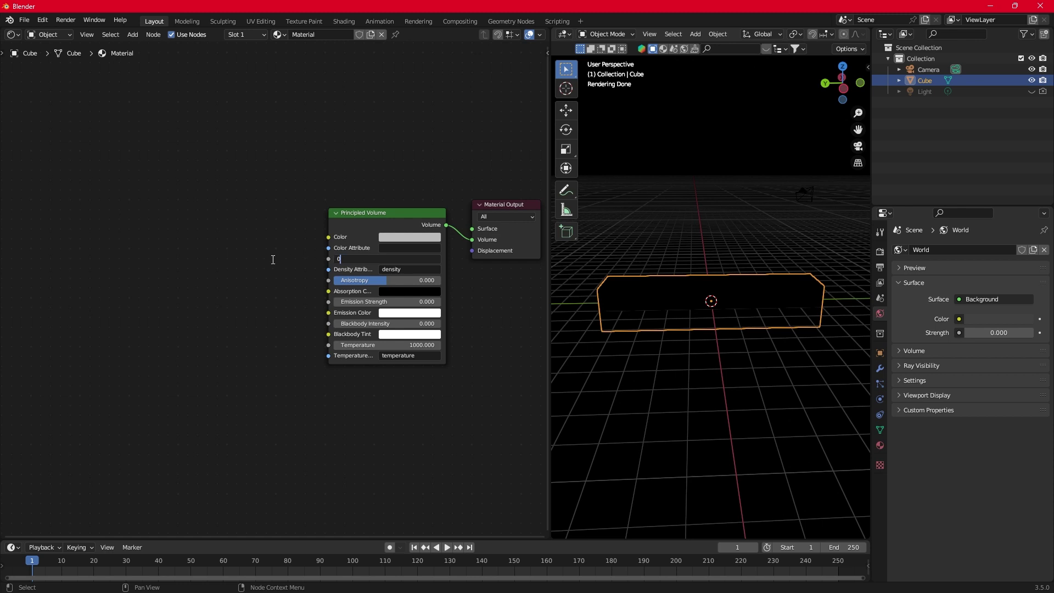
{"action": "key", "text": "Return"}
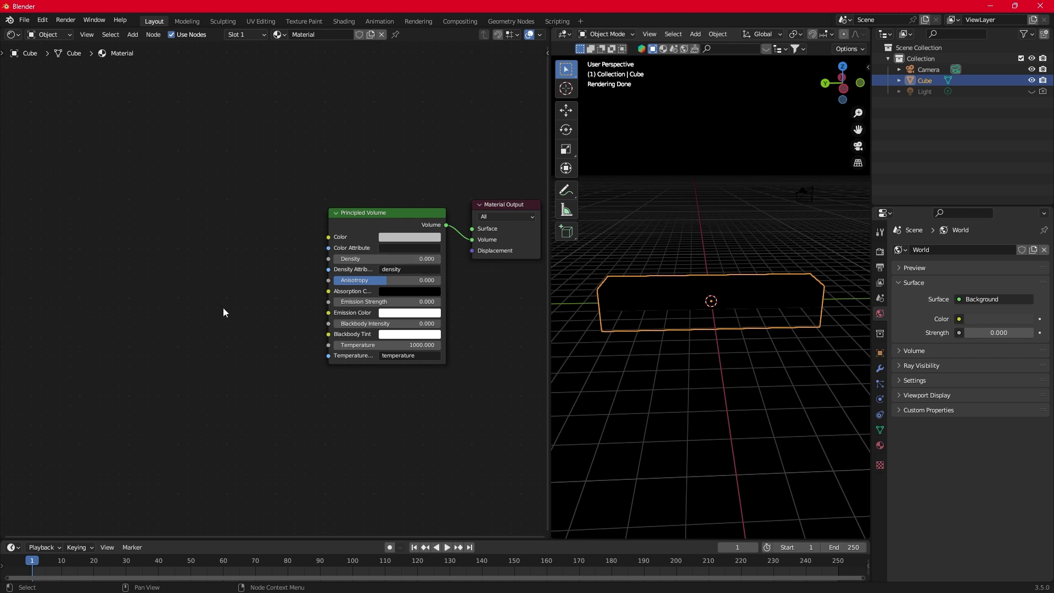
{"action": "key", "text": "shift+a"}
Add a Gradient Texture node to the left of the Principled Volume
{"action": "left_click", "coordinate": [197, 296]}
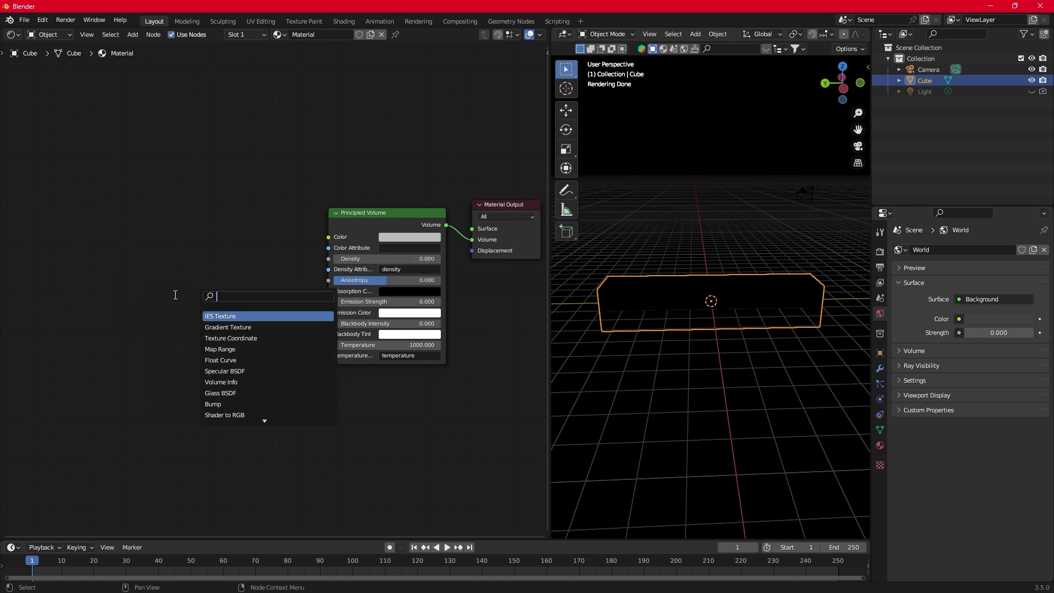
{"action": "type", "text": "gradi"}
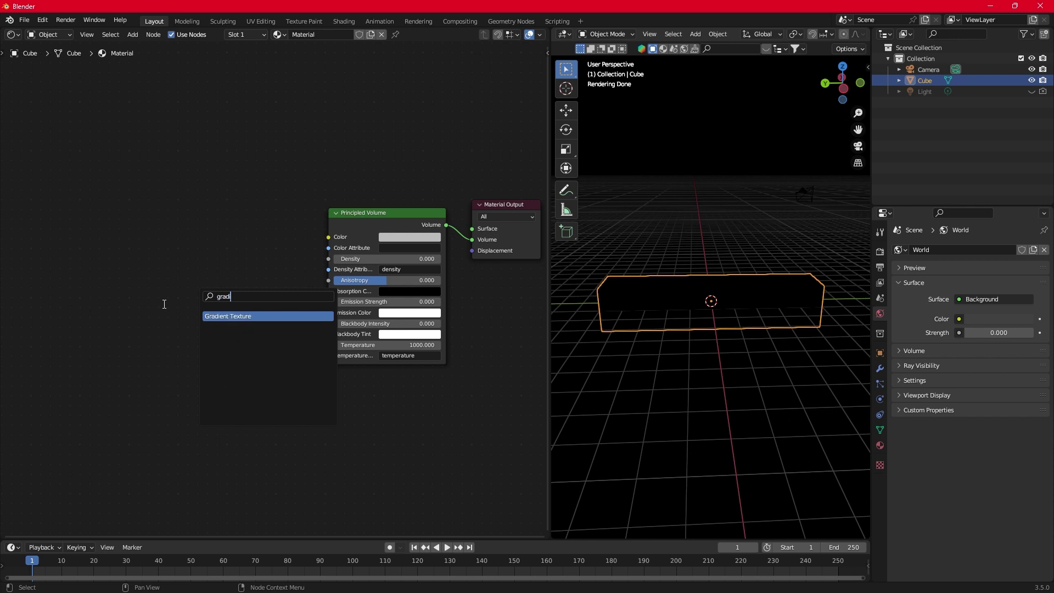
{"action": "key", "text": "Return"}
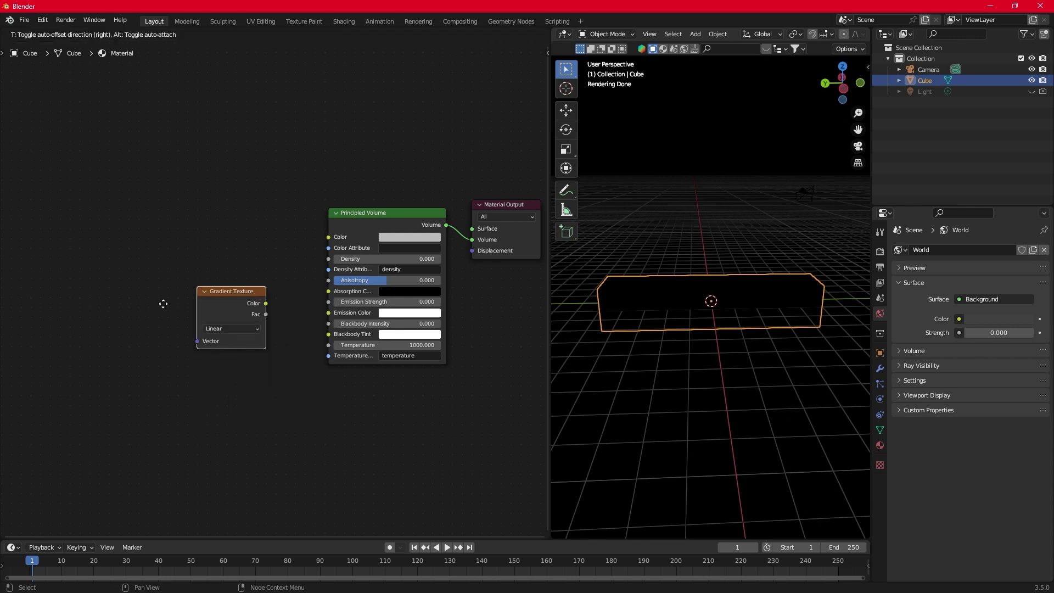
{"action": "left_click", "coordinate": [128, 235]}
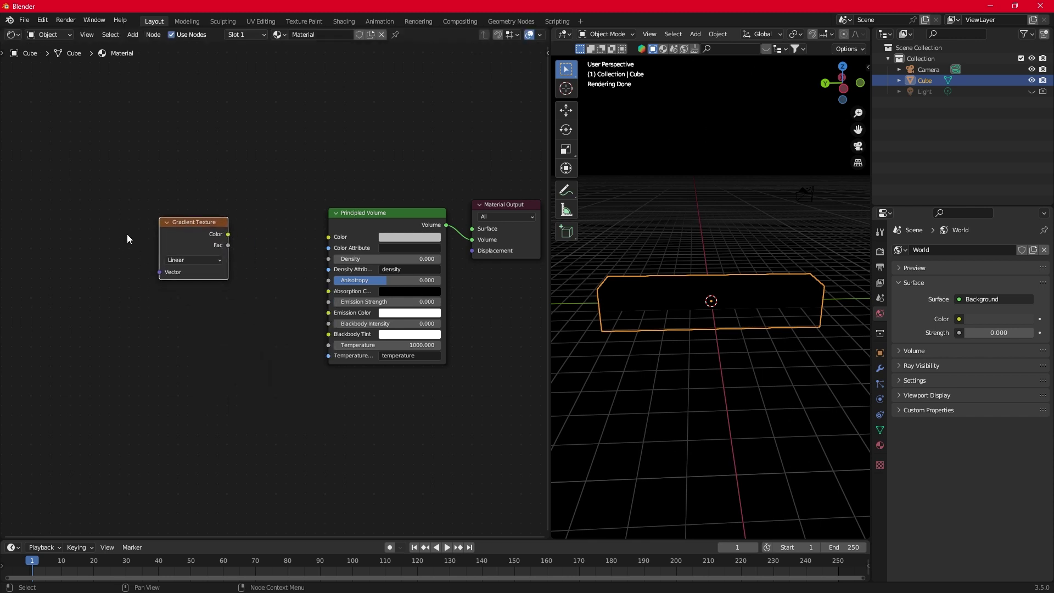
Find the Node Wrangler add-on in Preferences
{"action": "left_click", "coordinate": [42, 20]}
{"action": "left_click", "coordinate": [70, 176]}
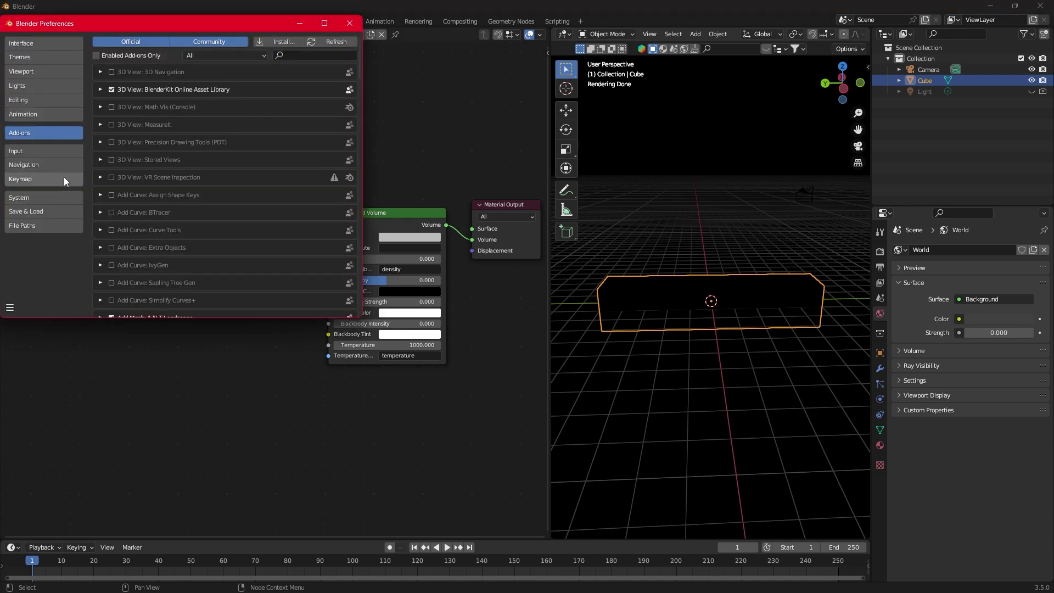
{"action": "left_click", "coordinate": [295, 55]}
{"action": "type", "text": "wran"}
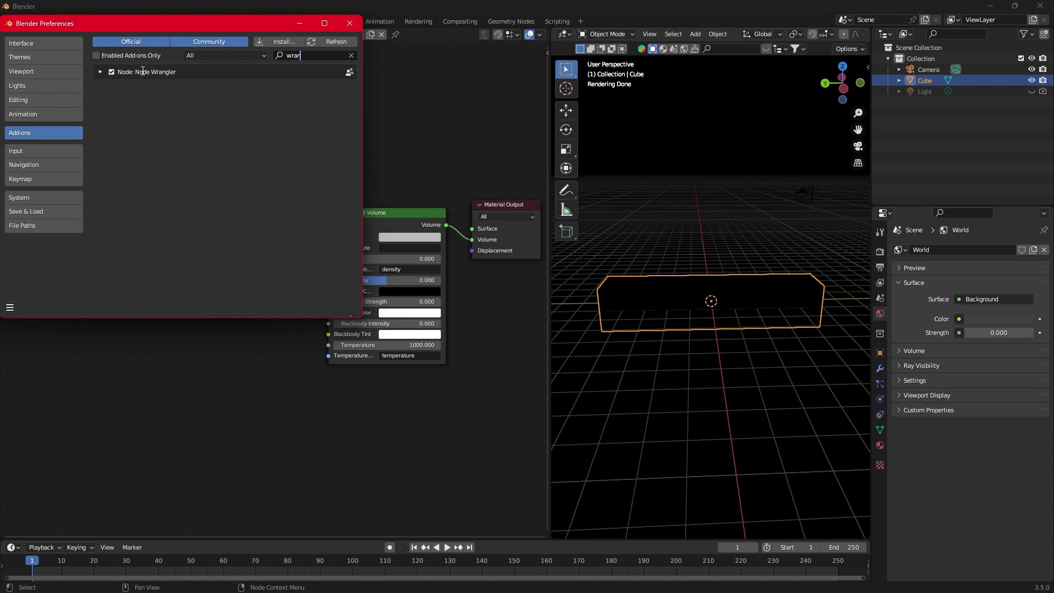
{"action": "left_click", "coordinate": [350, 23]}
Attach Texture Coordinate and Mapping nodes with Ctrl+T, and link gradient Color to Emission Strength
{"action": "key", "text": "ctrl+t"}
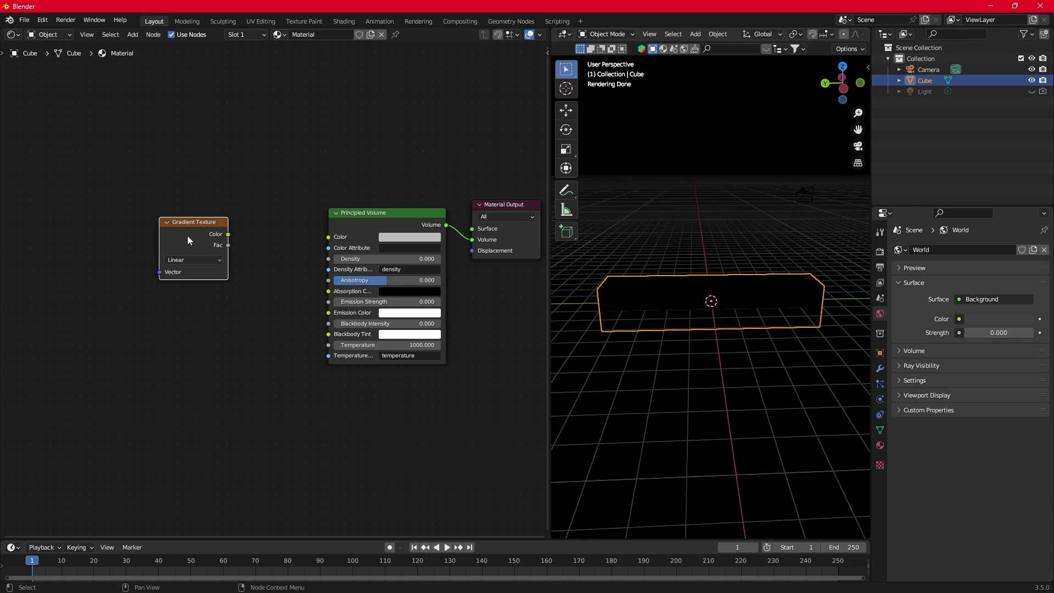
{"action": "key", "text": "ctrl+t"}
{"action": "middle_click_drag", "start_coordinate": [186, 236], "coordinate": [259, 311]}
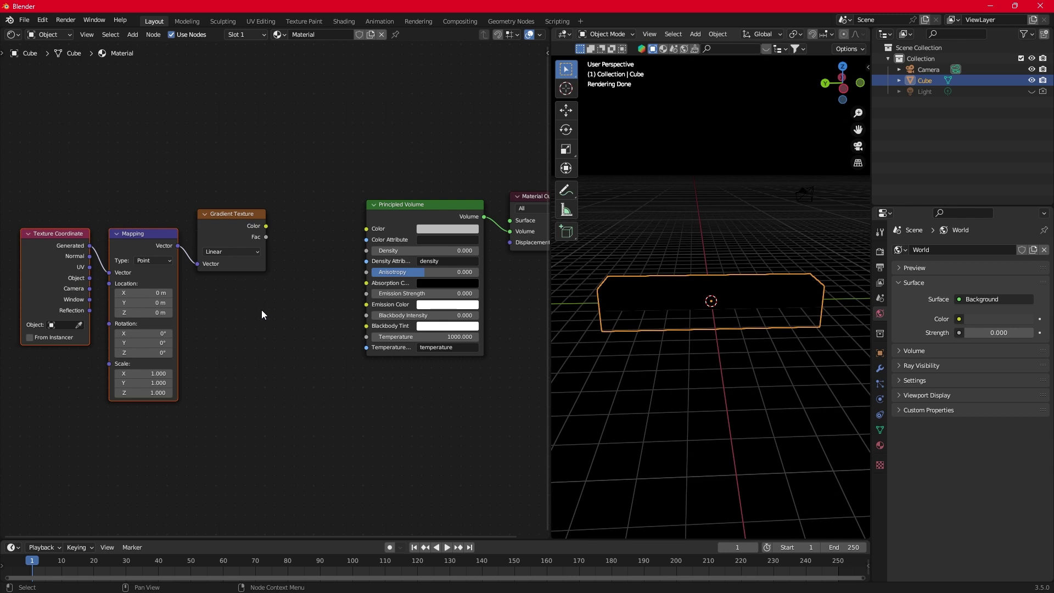
{"action": "left_click_drag", "start_coordinate": [266, 225], "coordinate": [365, 294]}
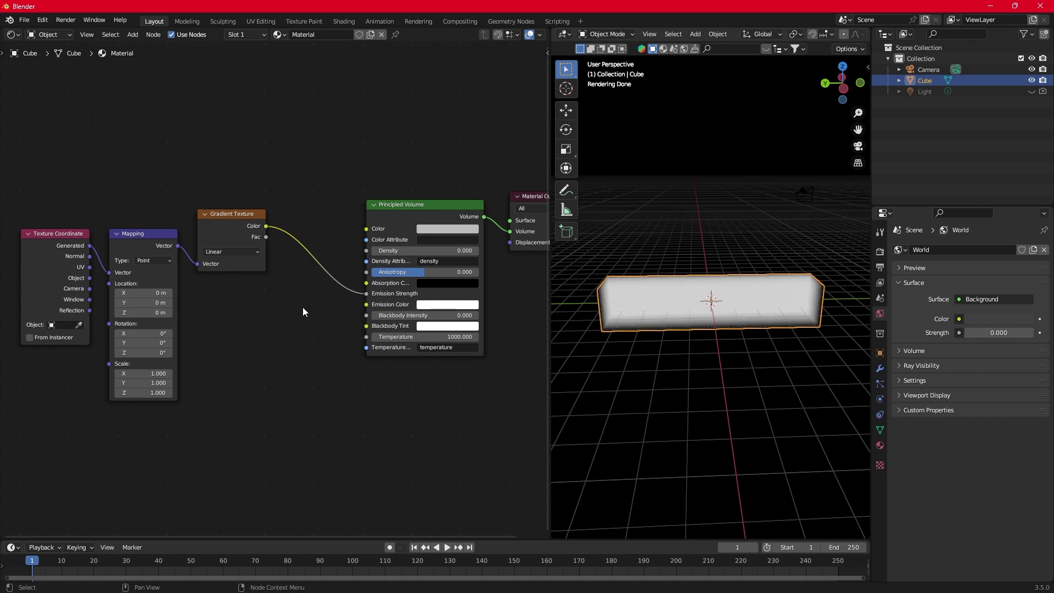
Set the Gradient Texture type to Spherical
{"action": "scroll", "coordinate": [416, 311], "scroll_direction": "up", "scroll_amount": 3}
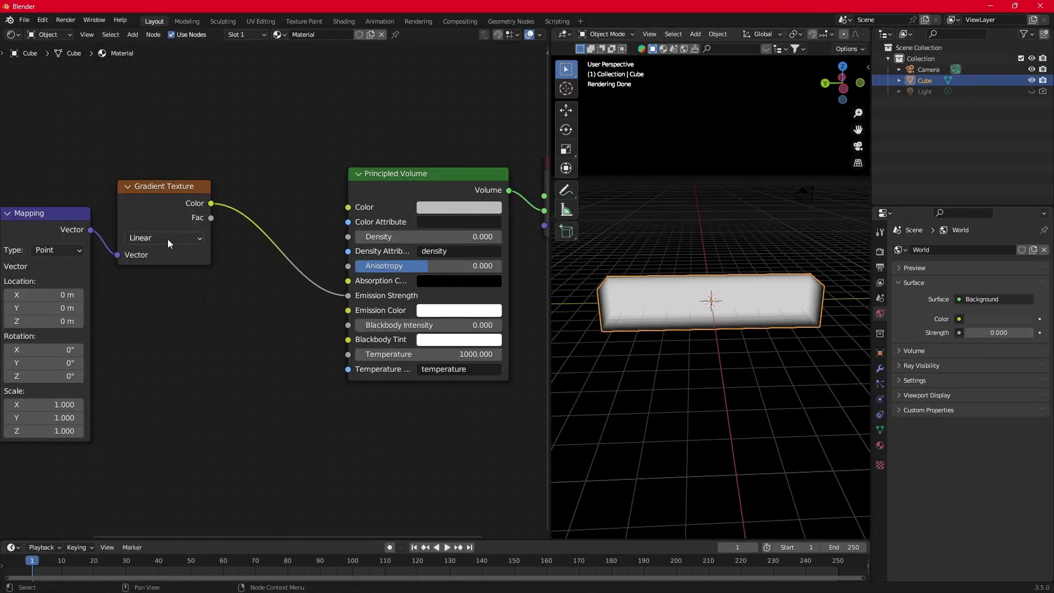
{"action": "left_click", "coordinate": [167, 239]}
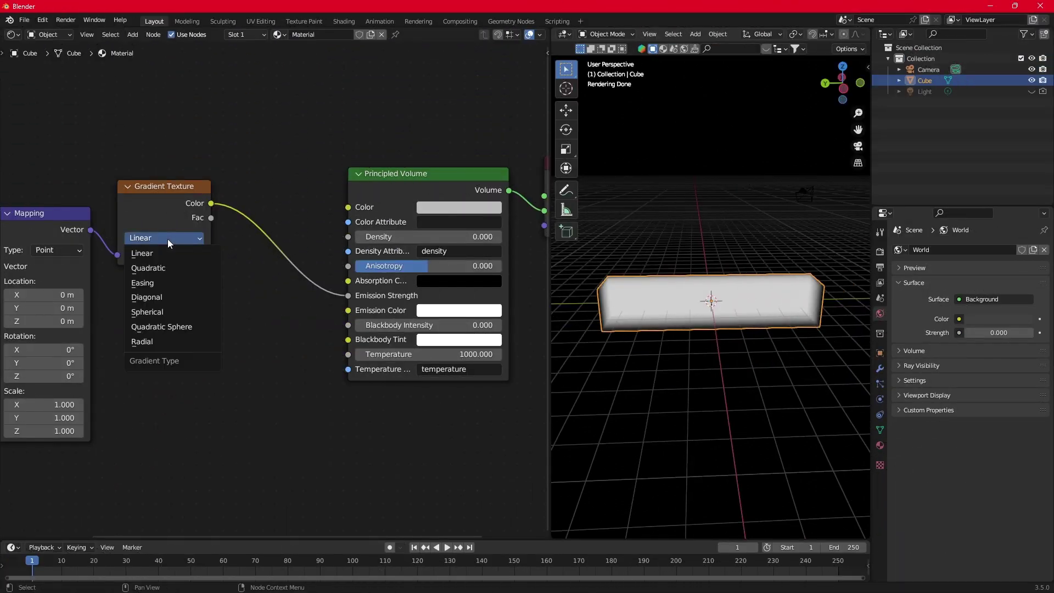
{"action": "left_click", "coordinate": [150, 312]}
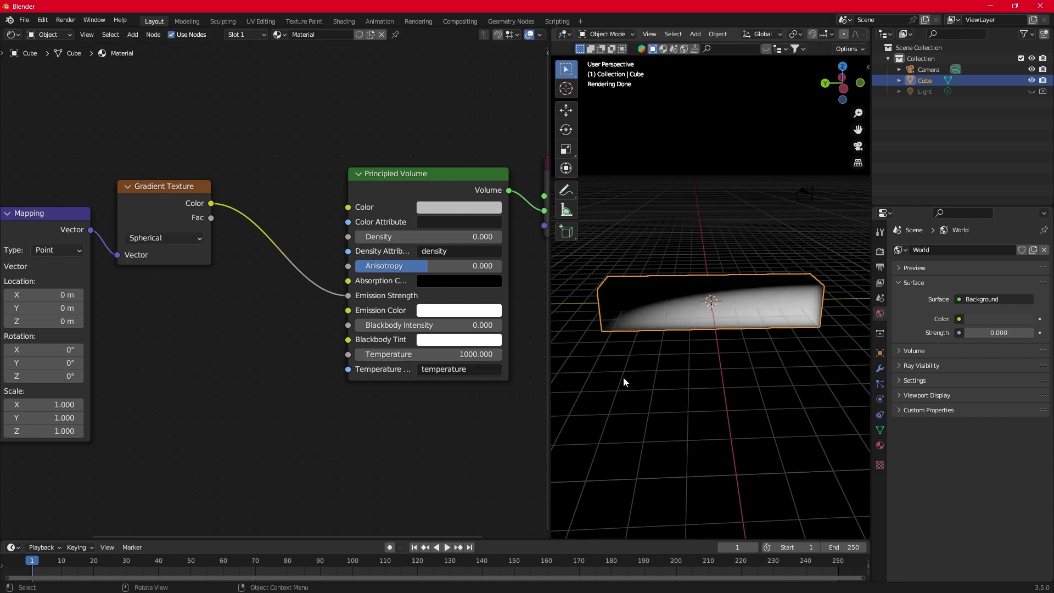
Switch to front orthographic view and zoom in on the cube
{"action": "middle_click_drag", "start_coordinate": [782, 391], "coordinate": [651, 377]}
{"action": "key", "text": "KP_1"}
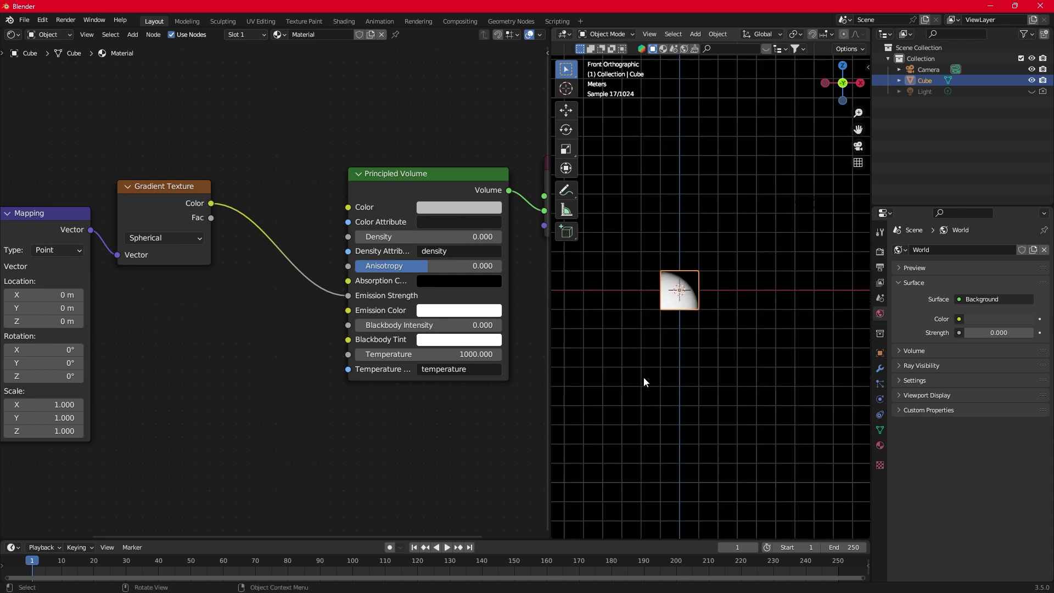
{"action": "scroll", "coordinate": [668, 295], "scroll_direction": "up", "scroll_amount": 7}
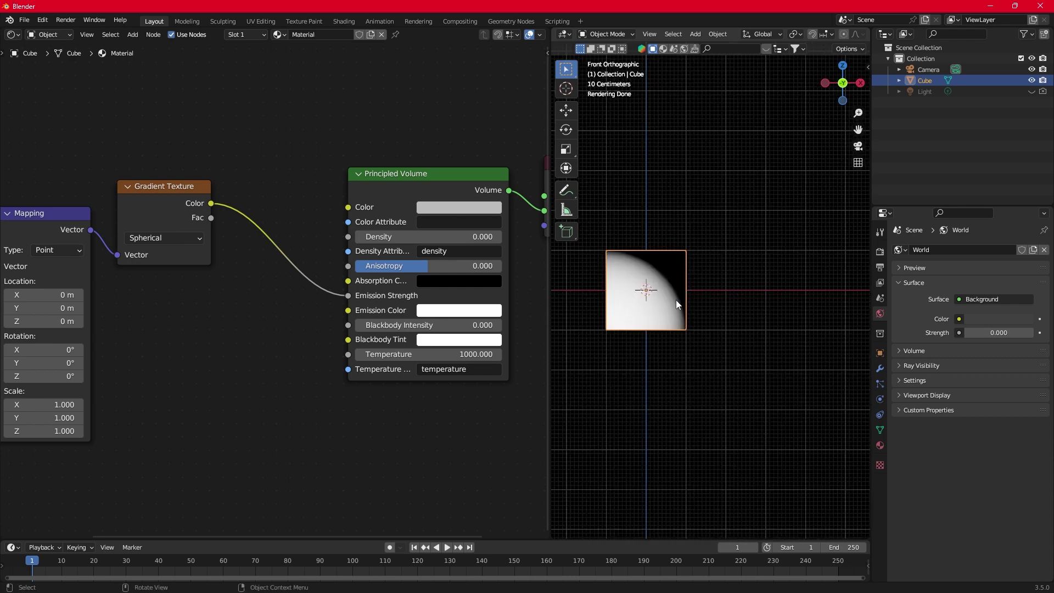
{"action": "middle_click_drag", "start_coordinate": [661, 345], "coordinate": [755, 356], "text": "shift"}
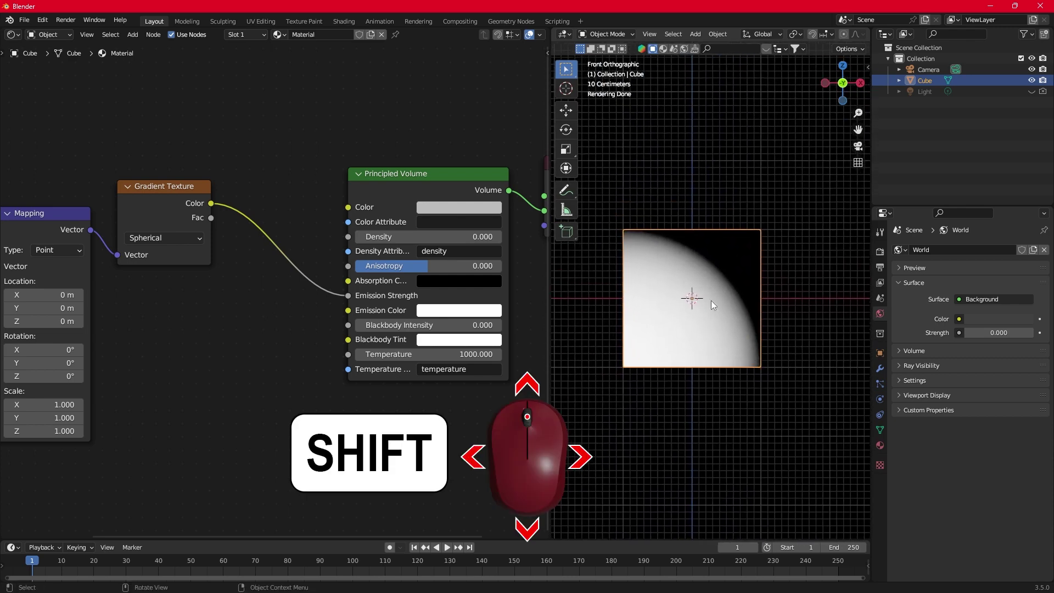
{"action": "scroll", "coordinate": [712, 302], "scroll_direction": "up", "scroll_amount": 1}
{"action": "middle_click_drag", "start_coordinate": [717, 321], "coordinate": [743, 317], "text": "shift"}
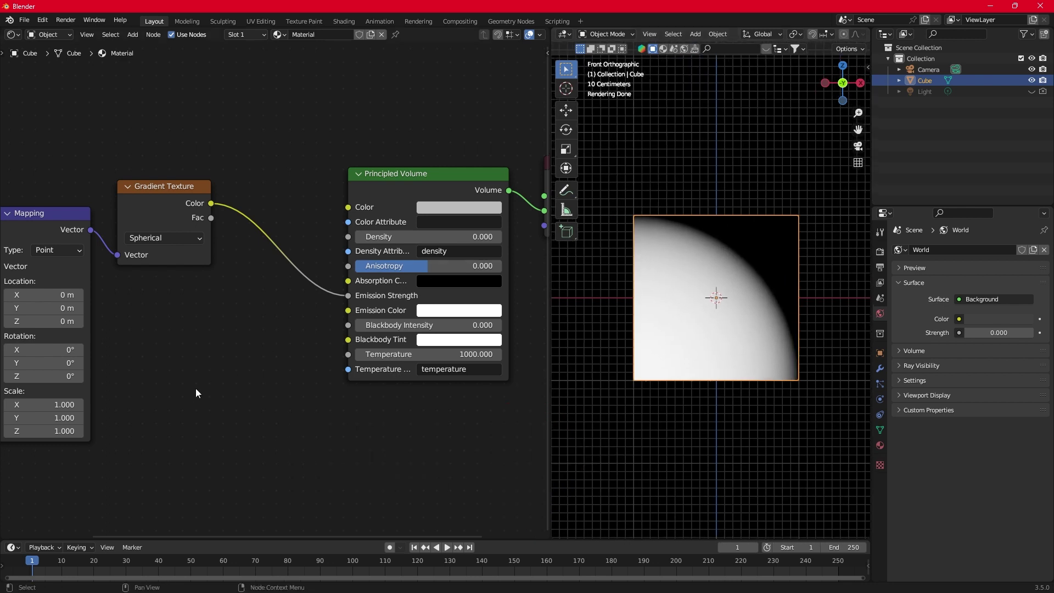
{"action": "middle_click_drag", "start_coordinate": [193, 399], "coordinate": [448, 358]}
Raise the Mapping Scale X and Z to 2.0
{"action": "scroll", "coordinate": [317, 399], "scroll_direction": "up", "scroll_amount": 3}
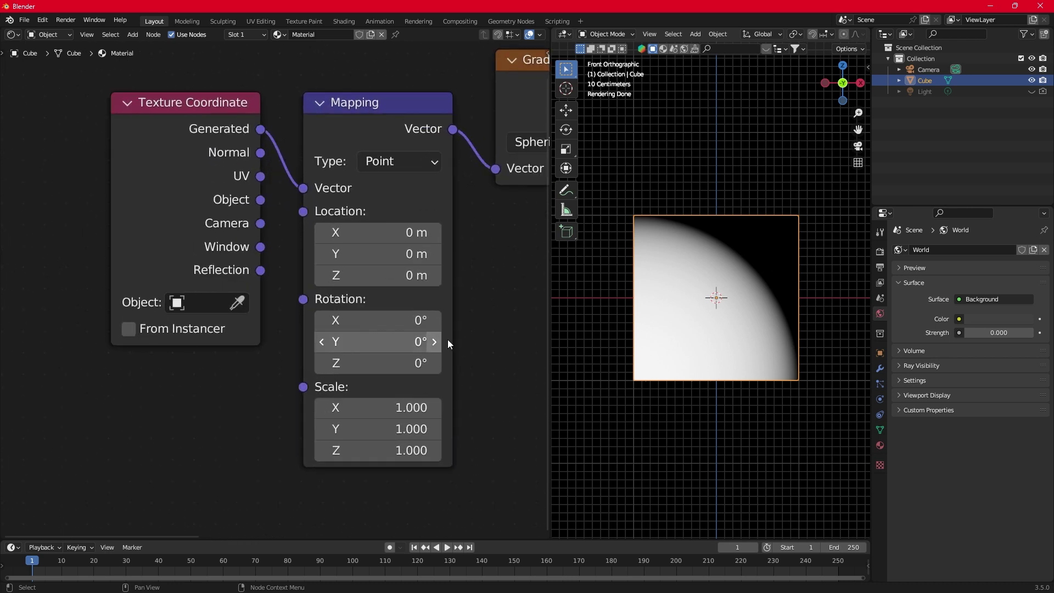
{"action": "middle_click_drag", "start_coordinate": [498, 338], "coordinate": [442, 313]}
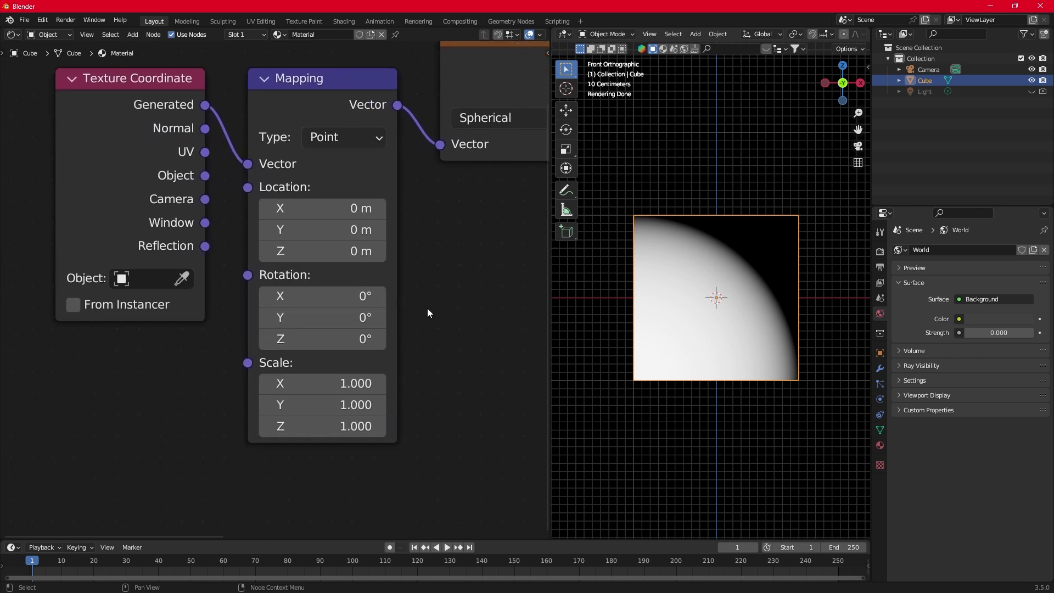
{"action": "left_click", "coordinate": [380, 384]}
{"action": "left_click", "coordinate": [380, 384]}
{"action": "left_click", "coordinate": [380, 384]}
{"action": "left_click", "coordinate": [381, 384]}
{"action": "left_click", "coordinate": [380, 384]}
{"action": "left_click", "coordinate": [381, 384]}
{"action": "left_click", "coordinate": [380, 383]}
{"action": "left_click", "coordinate": [380, 383]}
{"action": "left_click", "coordinate": [380, 383]}
{"action": "left_click", "coordinate": [381, 384]}
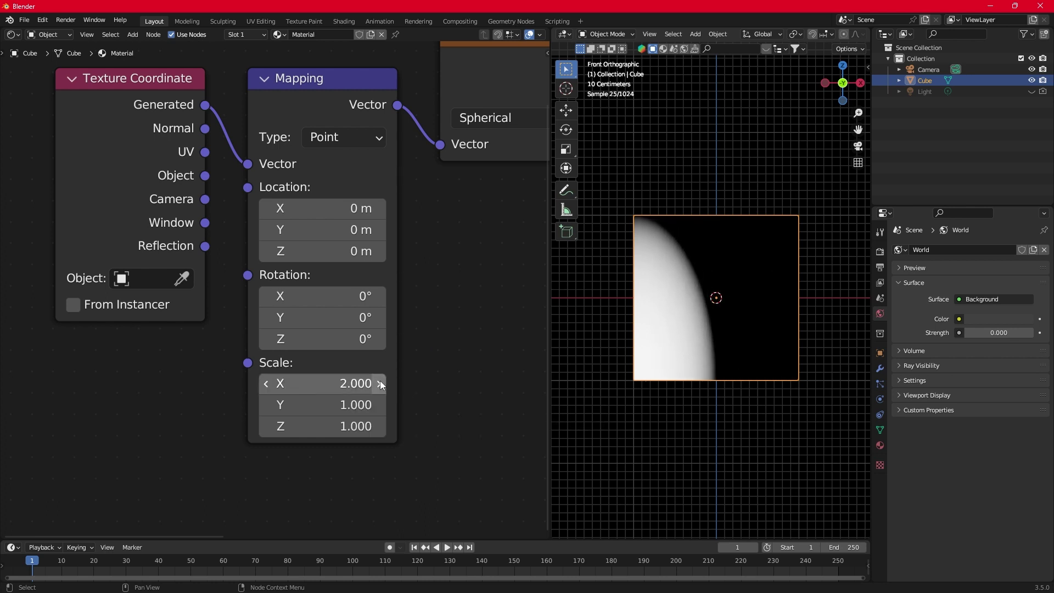
{"action": "left_click", "coordinate": [379, 427]}
{"action": "left_click", "coordinate": [378, 427]}
{"action": "left_click", "coordinate": [379, 427]}
{"action": "left_click", "coordinate": [379, 427]}
{"action": "left_click", "coordinate": [378, 427]}
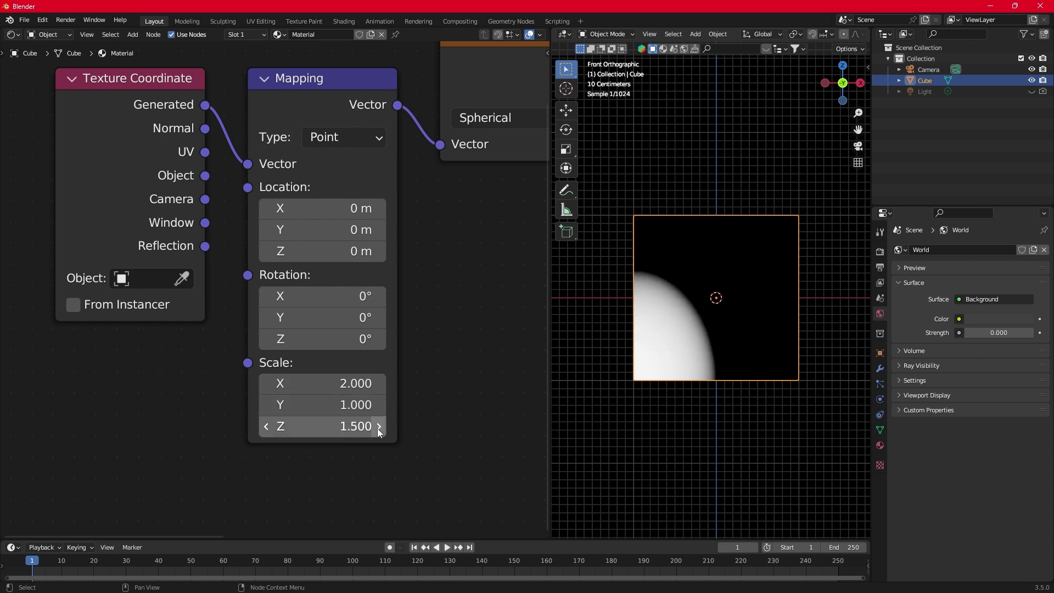
{"action": "left_click", "coordinate": [378, 427]}
{"action": "left_click", "coordinate": [379, 427]}
{"action": "left_click", "coordinate": [379, 427]}
{"action": "left_click", "coordinate": [379, 426]}
{"action": "left_click", "coordinate": [379, 427]}
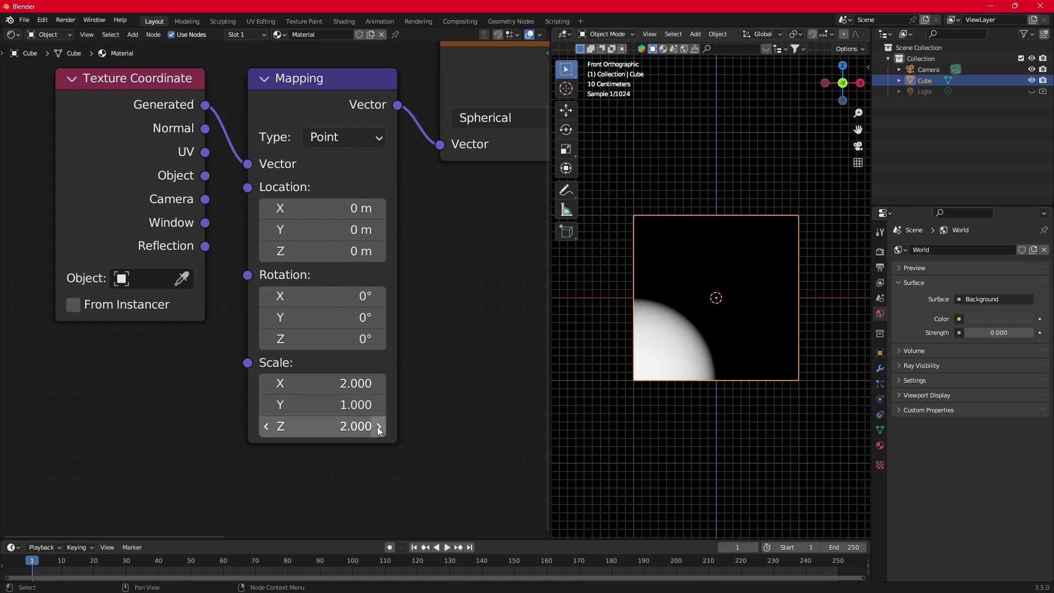
Lower the Mapping Location X and Z to -1 m
{"action": "left_click", "coordinate": [267, 208]}
{"action": "left_click", "coordinate": [268, 208]}
{"action": "left_click", "coordinate": [267, 209]}
{"action": "left_click", "coordinate": [267, 209]}
{"action": "left_click", "coordinate": [267, 209]}
{"action": "left_click", "coordinate": [267, 209]}
{"action": "left_click", "coordinate": [268, 208]}
{"action": "left_click", "coordinate": [267, 209]}
{"action": "left_click", "coordinate": [267, 209]}
{"action": "left_click", "coordinate": [267, 209]}
{"action": "left_click", "coordinate": [266, 251]}
{"action": "left_click", "coordinate": [267, 251]}
{"action": "left_click", "coordinate": [267, 252]}
{"action": "left_click", "coordinate": [267, 252]}
{"action": "left_click", "coordinate": [266, 252]}
{"action": "left_click", "coordinate": [267, 251]}
{"action": "left_click", "coordinate": [267, 251]}
{"action": "left_click", "coordinate": [267, 252]}
{"action": "left_click", "coordinate": [267, 252]}
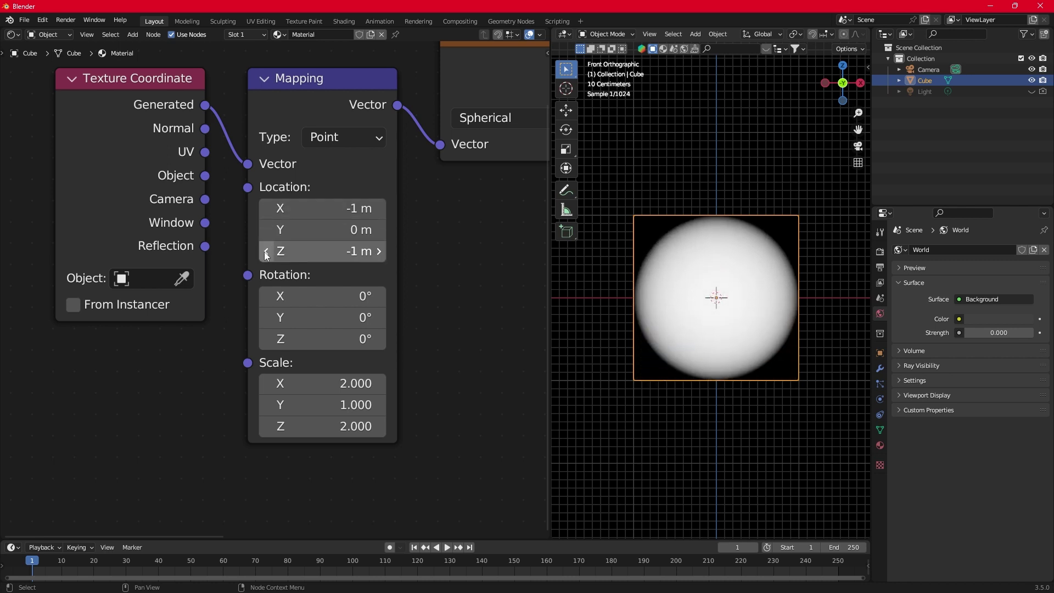
Fine-tune Mapping to Location X/Z -1.1 m and Scale X/Z 2.2
{"action": "left_click", "coordinate": [378, 384]}
{"action": "left_click", "coordinate": [379, 426]}
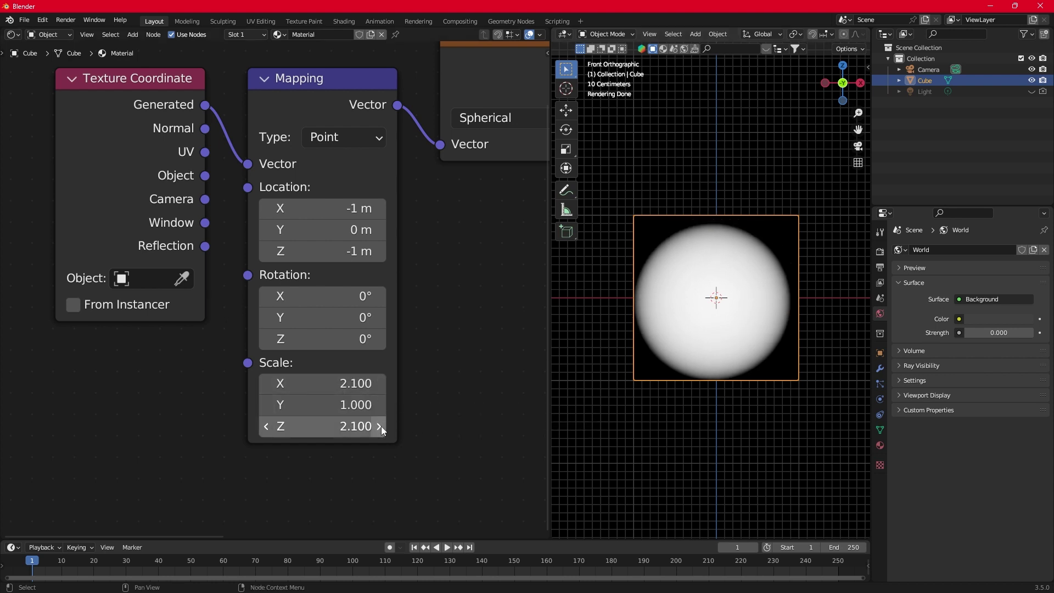
{"action": "left_click", "coordinate": [266, 209]}
{"action": "left_click", "coordinate": [266, 251]}
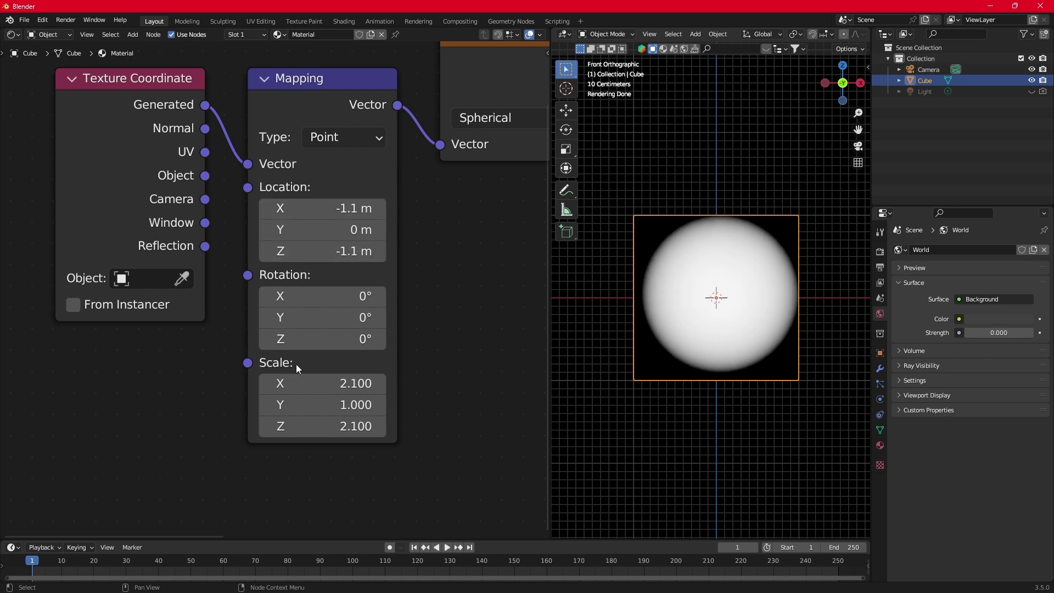
{"action": "left_click", "coordinate": [379, 384]}
{"action": "left_click", "coordinate": [379, 426]}
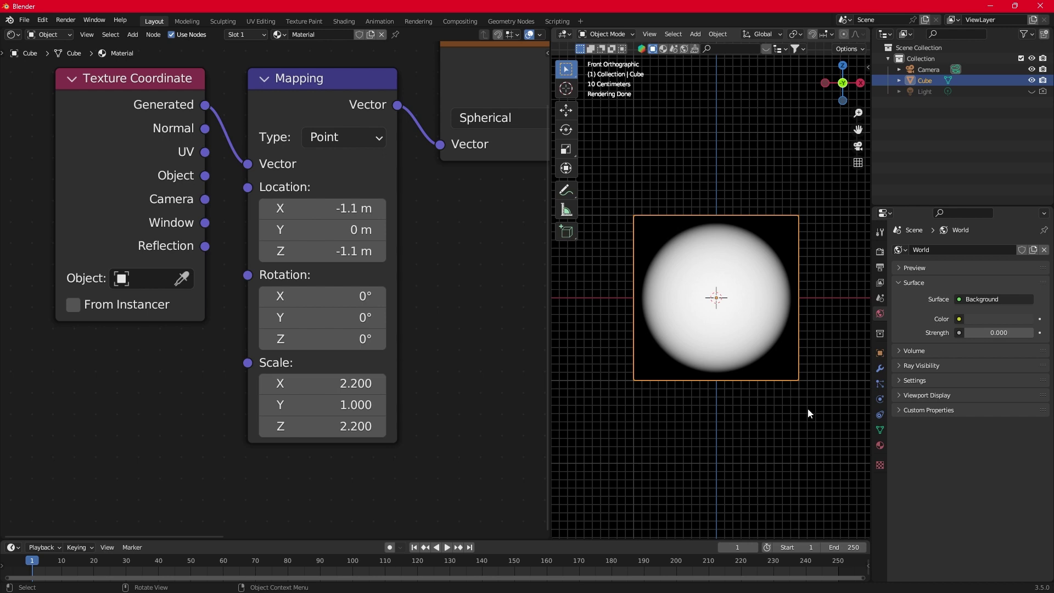
{"action": "middle_click_drag", "start_coordinate": [805, 407], "coordinate": [657, 385]}
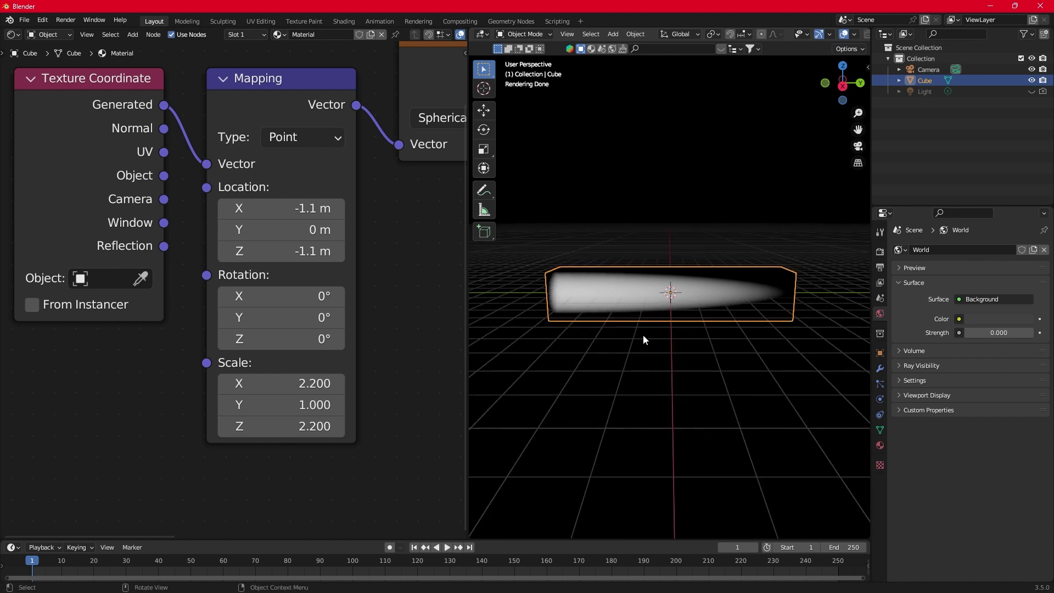
Hide the viewport overlays
{"action": "left_click", "coordinate": [843, 34]}
{"action": "middle_click_drag", "start_coordinate": [658, 384], "coordinate": [621, 389]}
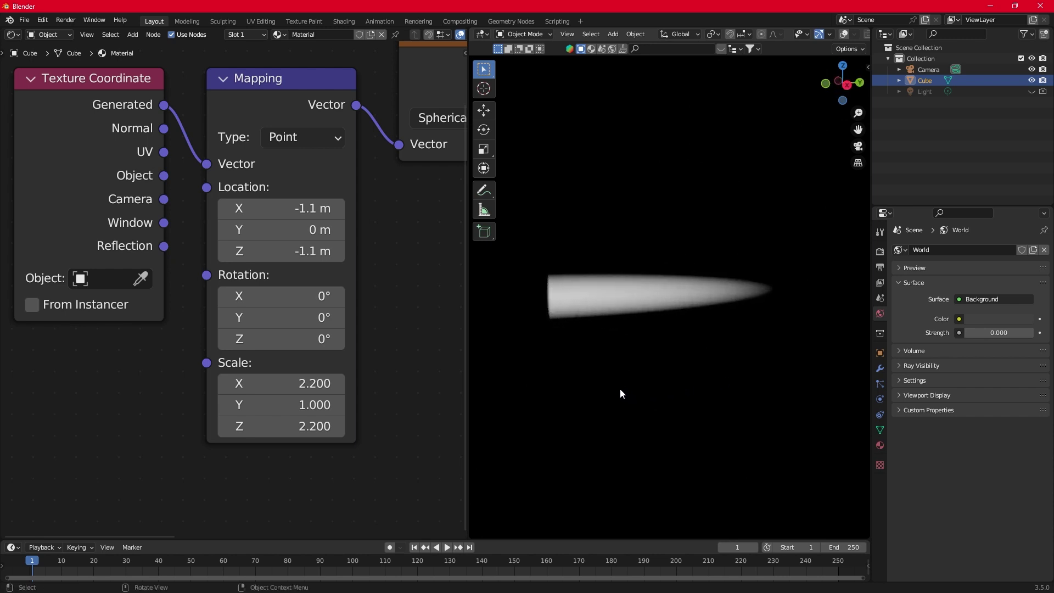
{"action": "scroll", "coordinate": [410, 340], "scroll_direction": "down", "scroll_amount": 2}
{"action": "middle_click_drag", "start_coordinate": [410, 341], "coordinate": [310, 315]}
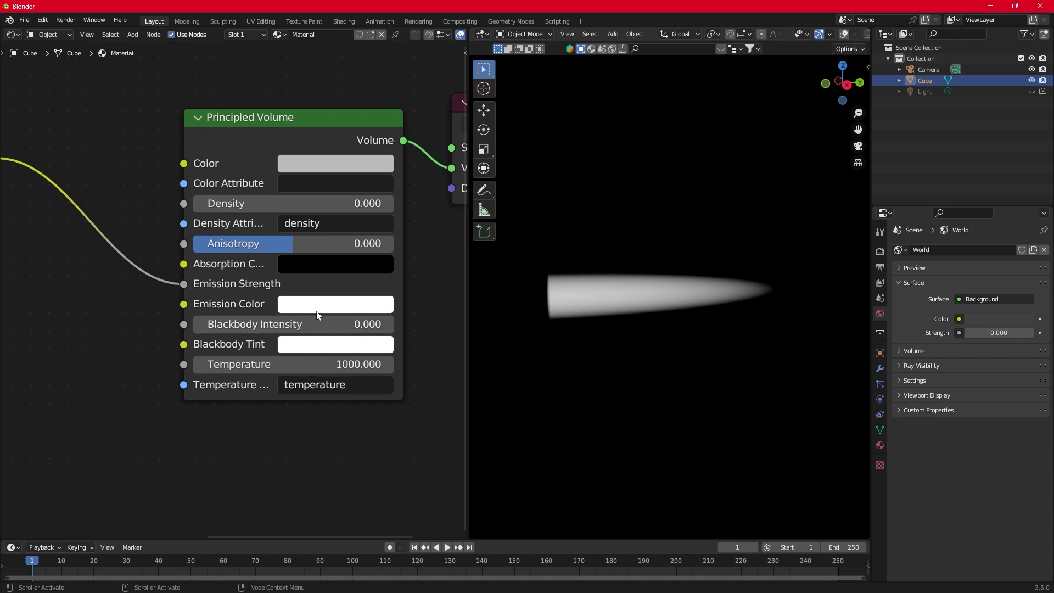
Make the Principled Volume's Emission Color blue
{"action": "left_click", "coordinate": [343, 305]}
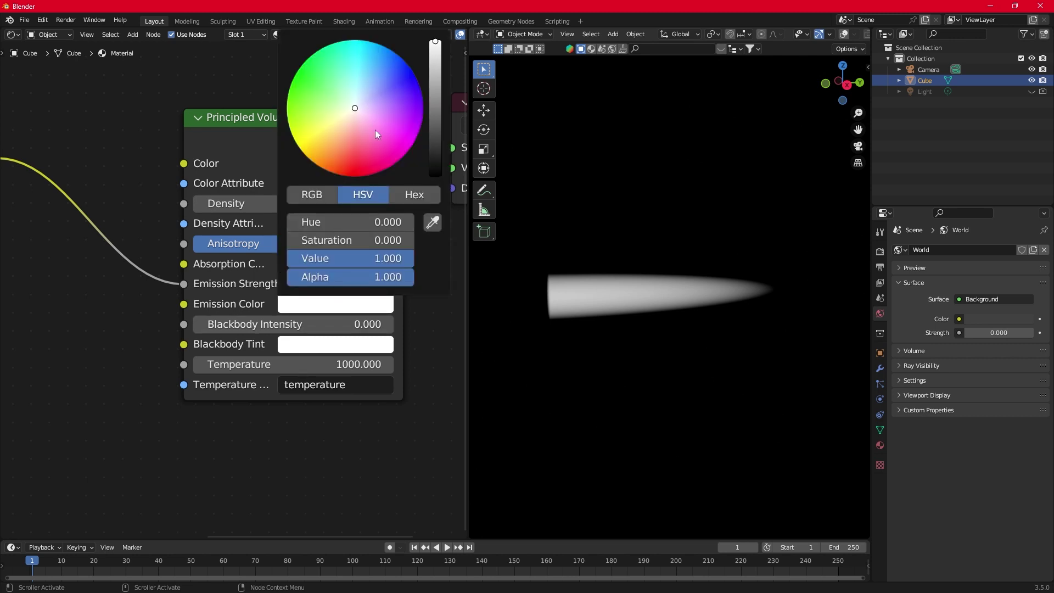
{"action": "left_click_drag", "start_coordinate": [380, 83], "coordinate": [384, 70]}
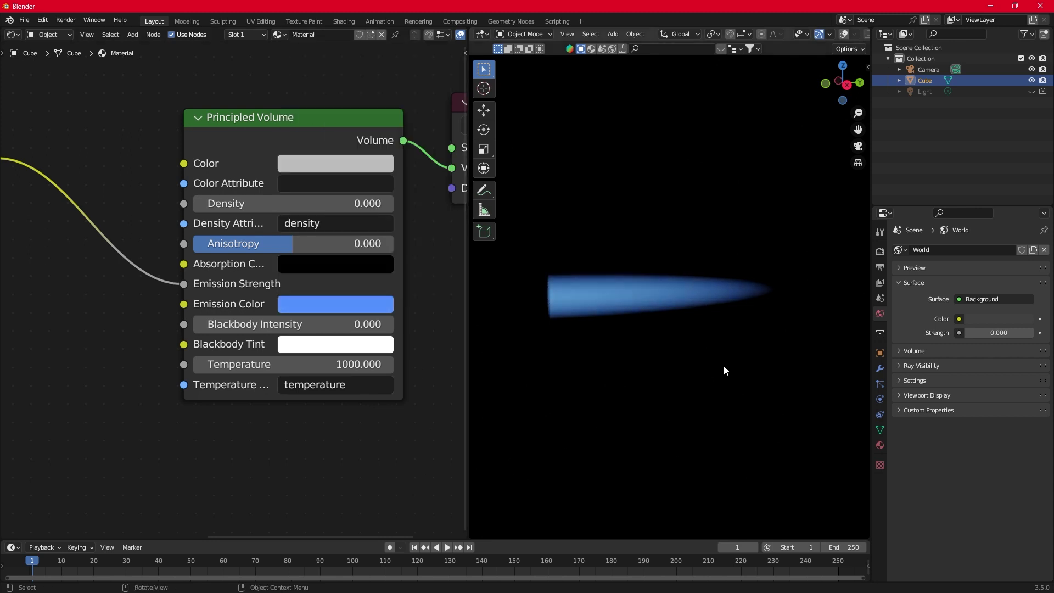
{"action": "middle_click_drag", "start_coordinate": [615, 389], "coordinate": [643, 380]}
{"action": "scroll", "coordinate": [644, 380], "scroll_direction": "up", "scroll_amount": 2}
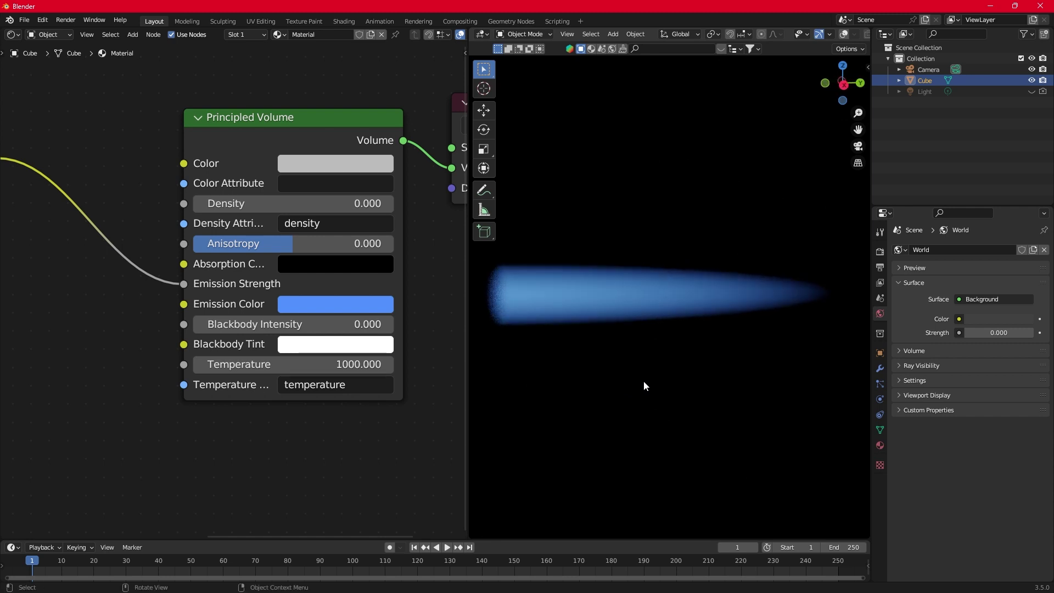
{"action": "middle_click_drag", "start_coordinate": [647, 398], "coordinate": [670, 408], "text": "shift"}
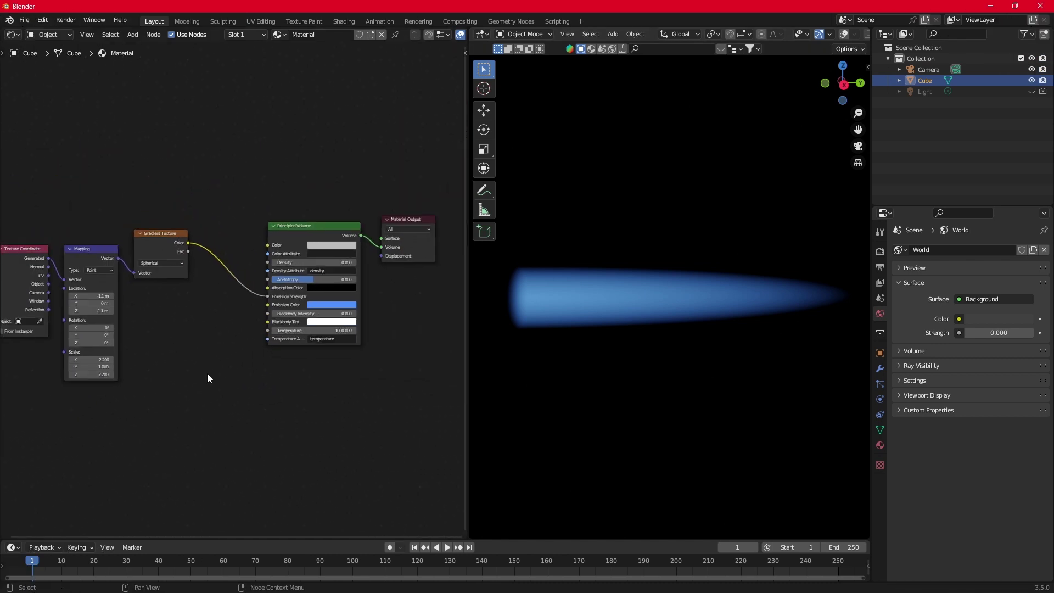
{"action": "scroll", "coordinate": [212, 386], "scroll_direction": "down", "scroll_amount": 4, "text": "ctrl"}
Move the Principled Volume and Material Output nodes to the right
{"action": "left_click_drag", "start_coordinate": [149, 195], "coordinate": [344, 245]}
{"action": "left_click_drag", "start_coordinate": [184, 240], "coordinate": [330, 270]}
{"action": "middle_click_drag", "start_coordinate": [176, 417], "coordinate": [224, 360]}
Add a ColorRamp node via the node search
{"action": "key", "text": "shift+a"}
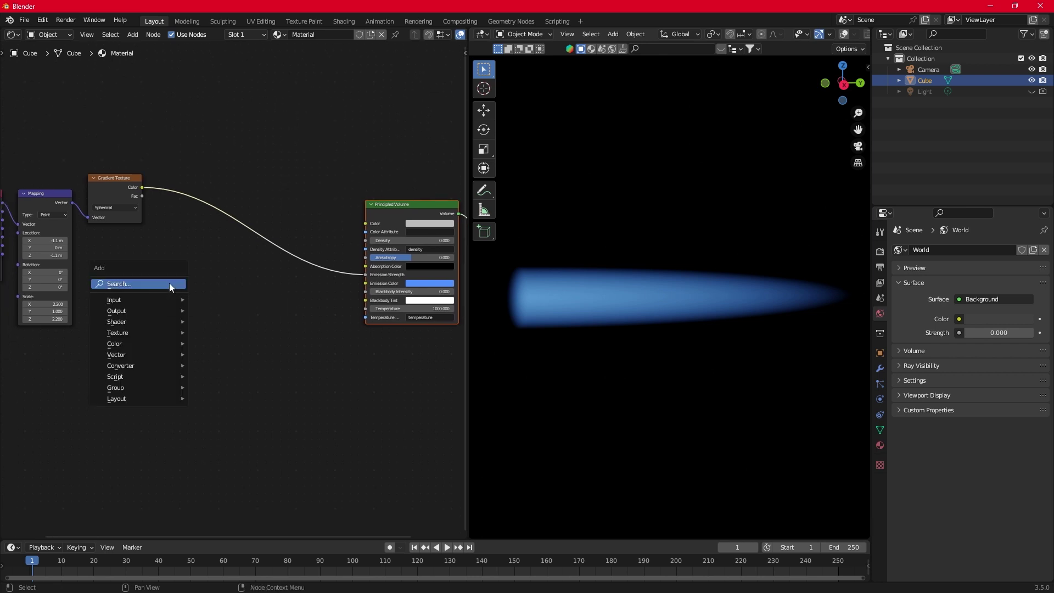
{"action": "left_click", "coordinate": [171, 285]}
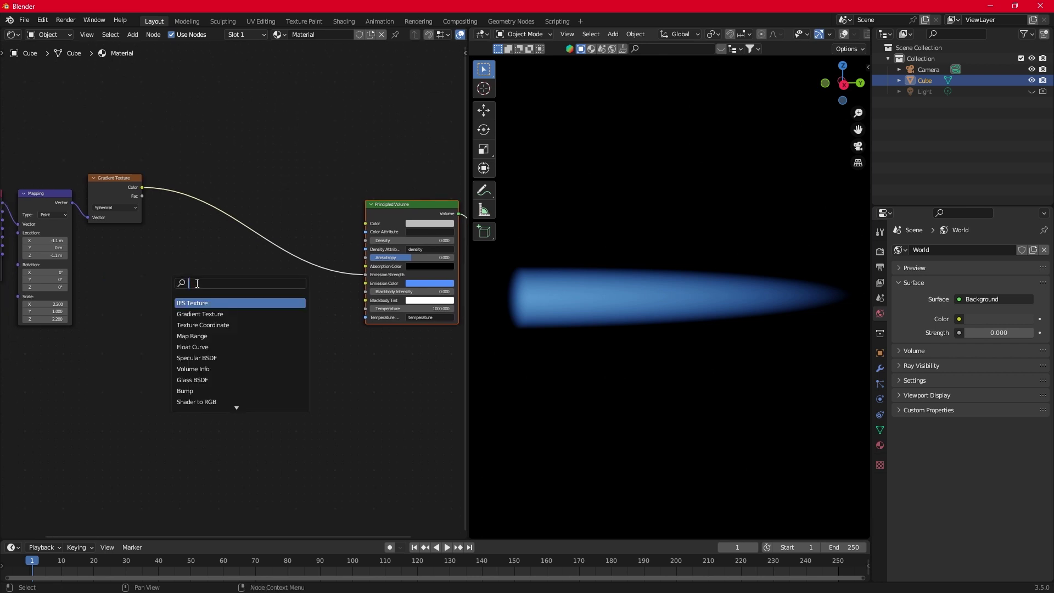
{"action": "type", "text": "color"}
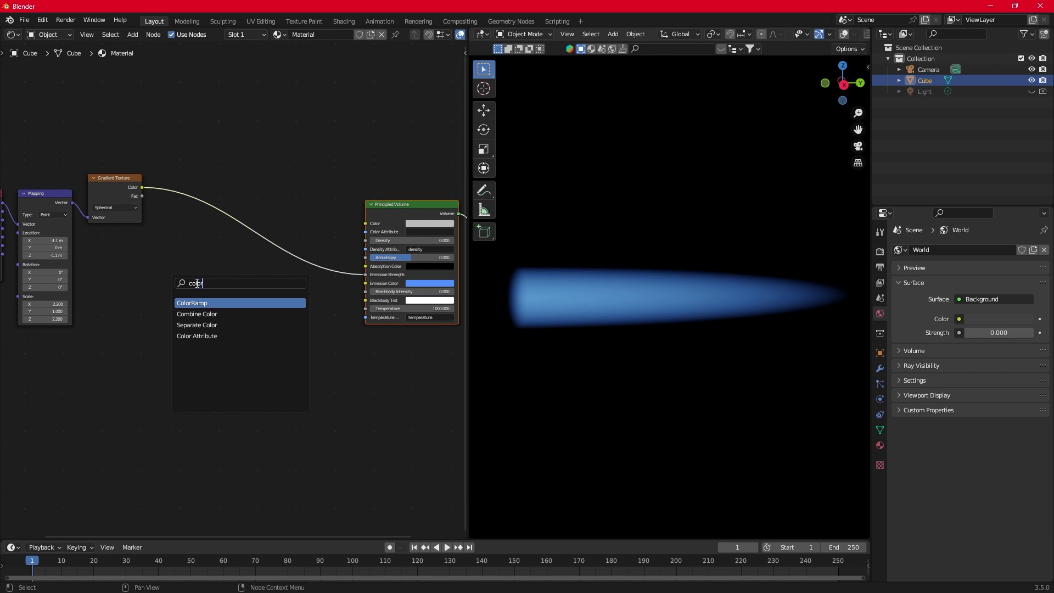
{"action": "key", "text": "Return"}
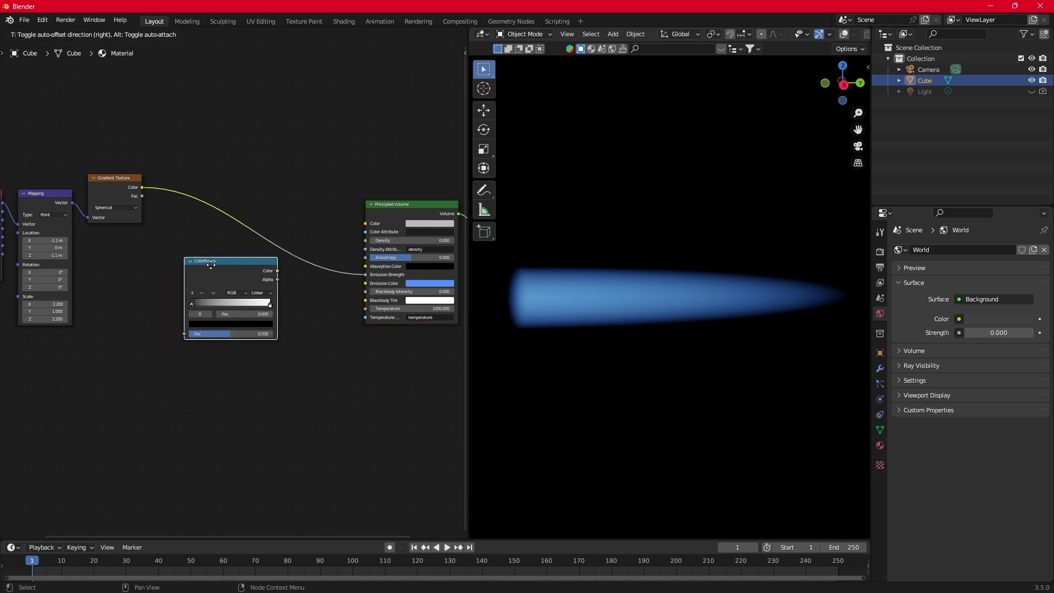
Drop the ColorRamp into the gradient–volume link and insert a Math node after it
{"action": "left_click", "coordinate": [201, 173]}
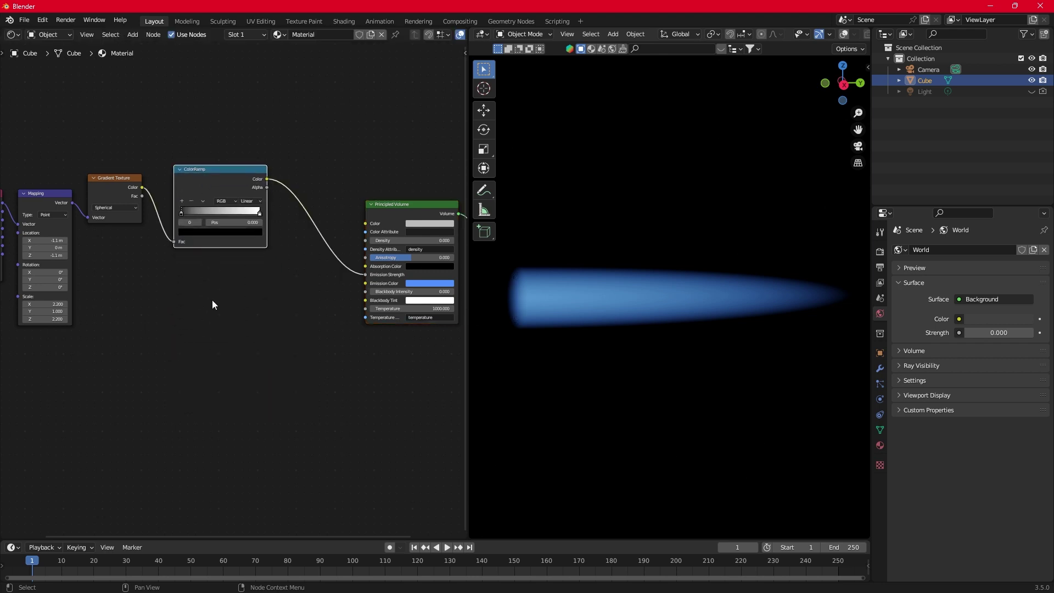
{"action": "key", "text": "shift+a"}
{"action": "left_click", "coordinate": [276, 372]}
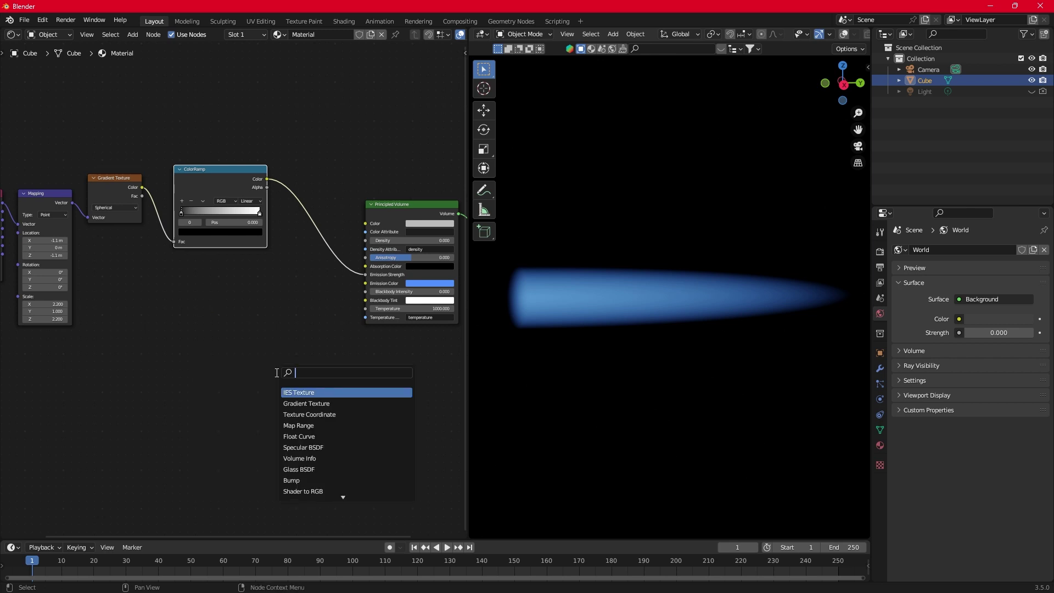
{"action": "type", "text": "math"}
{"action": "key", "text": "Return"}
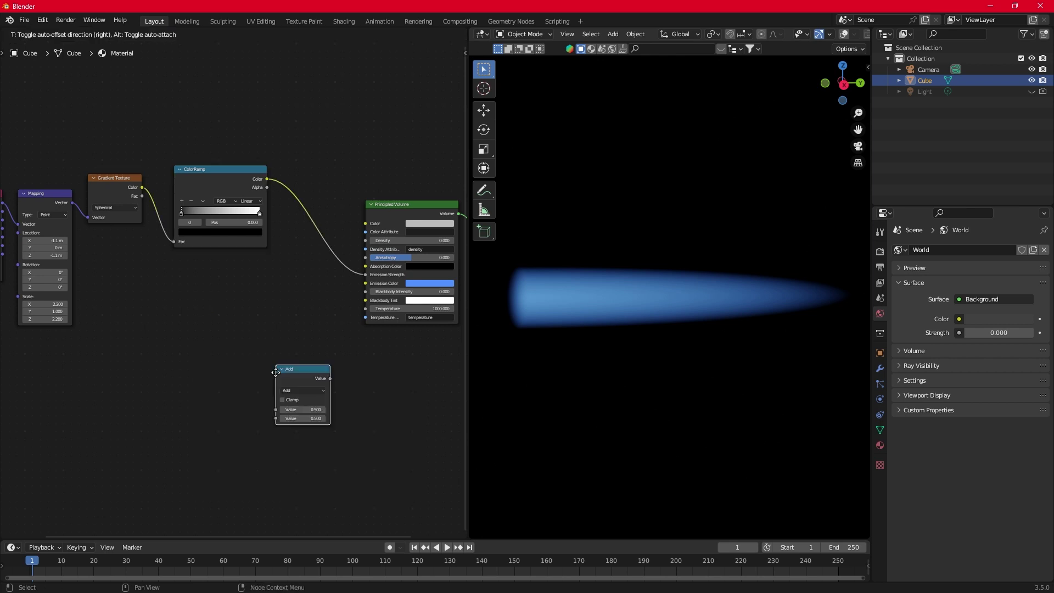
{"action": "left_click", "coordinate": [285, 176]}
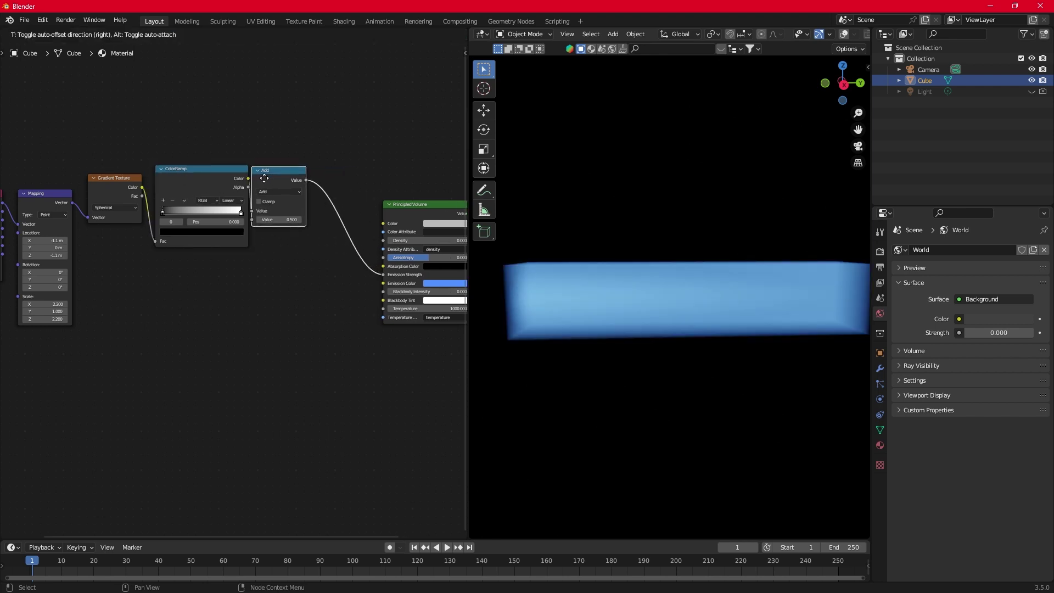
{"action": "left_click", "coordinate": [271, 178]}
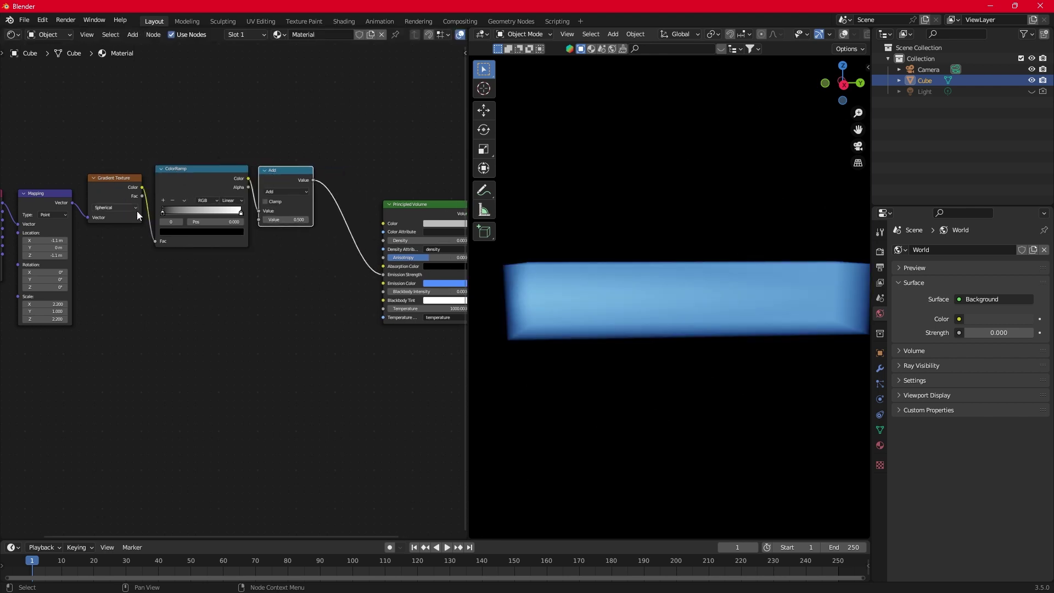
Feed the gradient's Fac output, instead of Color, into the ColorRamp
{"action": "mouse_move", "coordinate": [154, 241]}
{"action": "left_mouse_down"}
{"action": "mouse_move", "coordinate": [144, 196]}
{"action": "mouse_move", "coordinate": [156, 240]}
{"action": "left_mouse_up"}
{"action": "scroll", "coordinate": [126, 223], "scroll_direction": "up", "scroll_amount": 2}
{"action": "middle_click_drag", "start_coordinate": [126, 223], "coordinate": [130, 359]}
{"action": "middle_click_drag", "start_coordinate": [389, 357], "coordinate": [297, 354]}
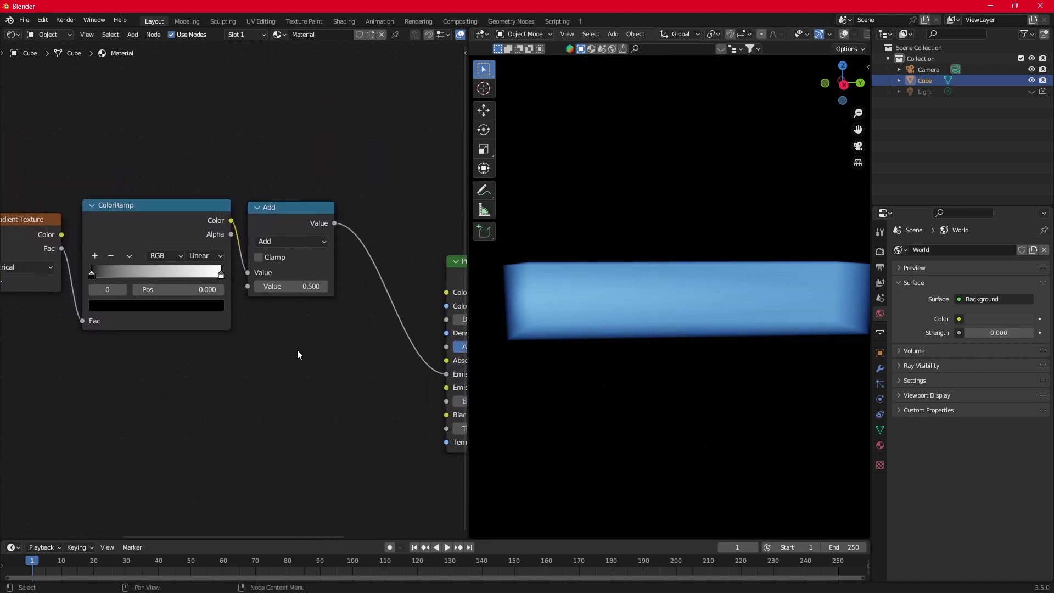
Set the Math node to Multiply and move the volume and output nodes rightward
{"action": "left_click", "coordinate": [275, 242]}
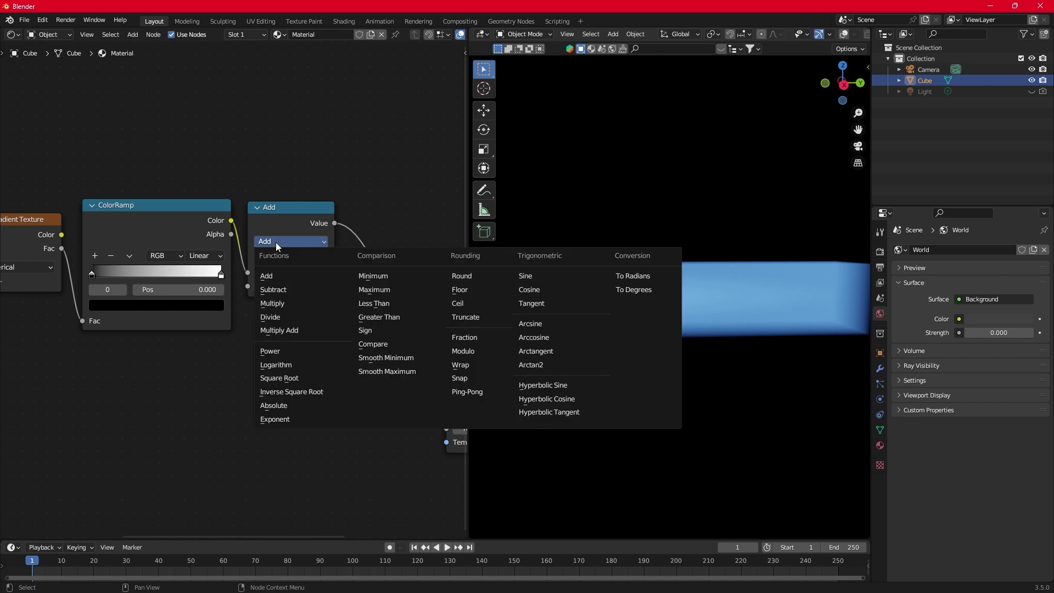
{"action": "left_click", "coordinate": [273, 303]}
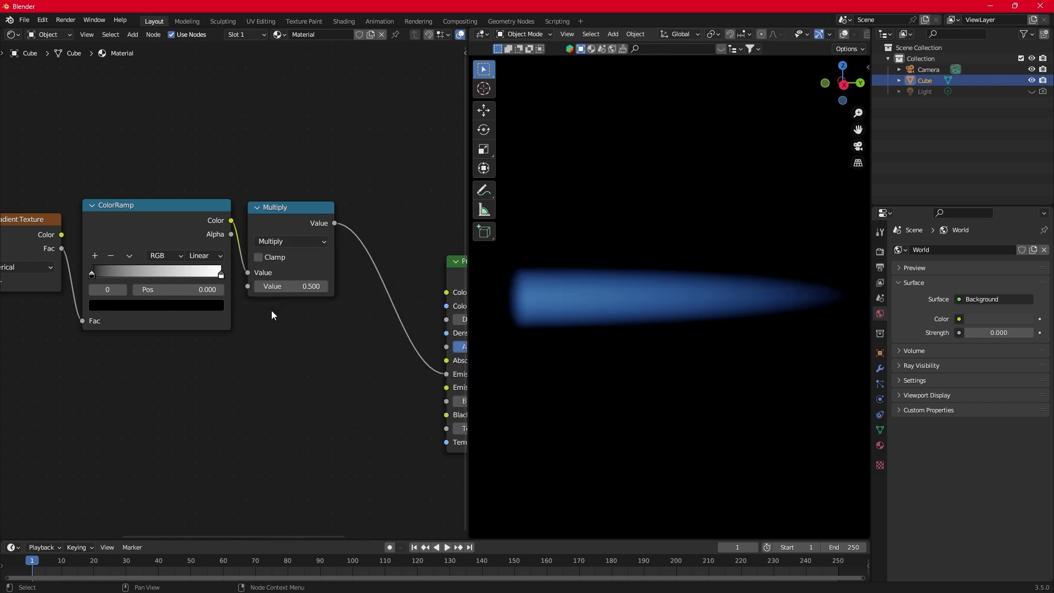
{"action": "middle_click_drag", "start_coordinate": [183, 363], "coordinate": [113, 327]}
{"action": "middle_click_drag", "start_coordinate": [359, 181], "coordinate": [206, 192]}
{"action": "left_click_drag", "start_coordinate": [206, 192], "coordinate": [410, 257]}
Insert a Mix Color node into the Multiply-to-Emission Strength link
{"action": "left_click_drag", "start_coordinate": [234, 255], "coordinate": [312, 259]}
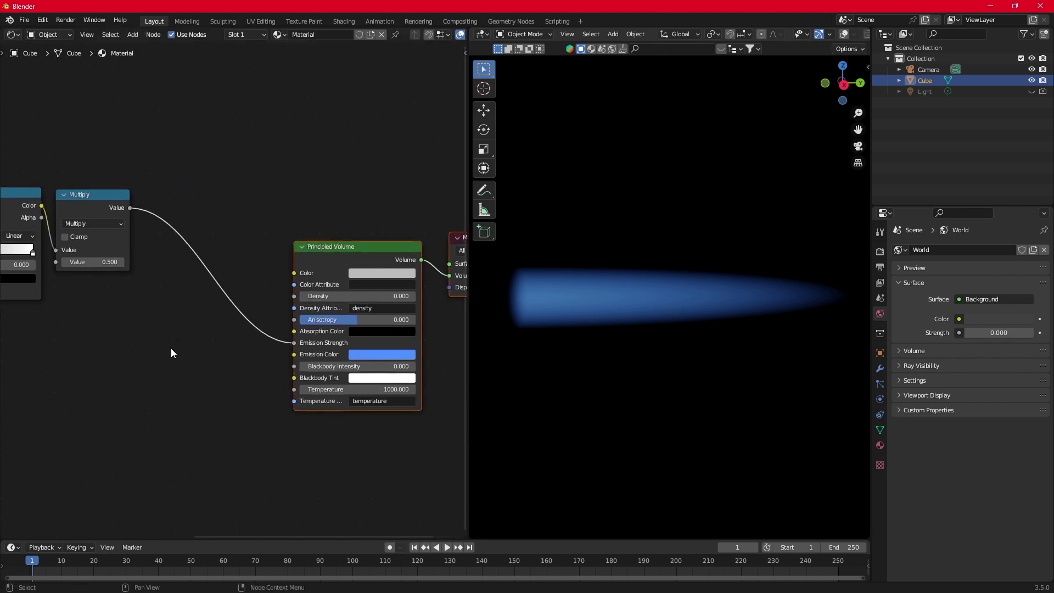
{"action": "middle_click_drag", "start_coordinate": [171, 347], "coordinate": [221, 324]}
{"action": "key", "text": "shift+a"}
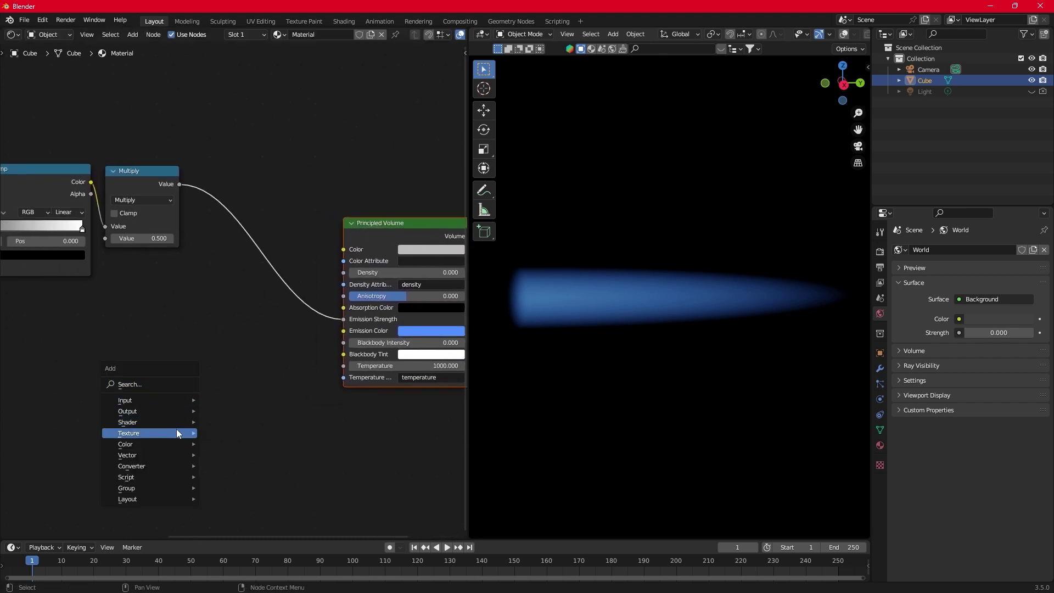
{"action": "mouse_move", "coordinate": [176, 445]}
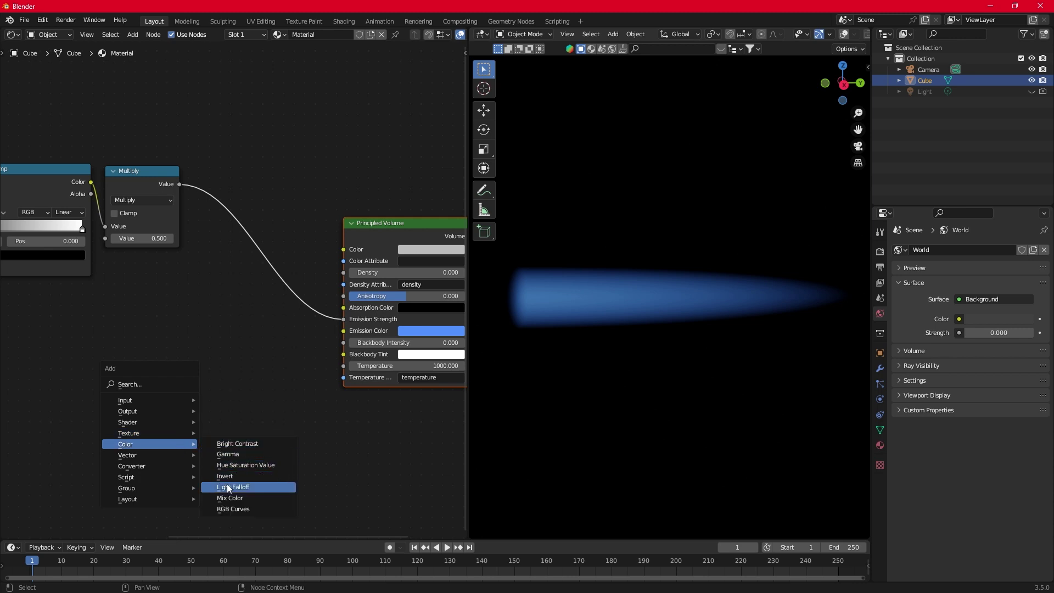
{"action": "left_click", "coordinate": [230, 498]}
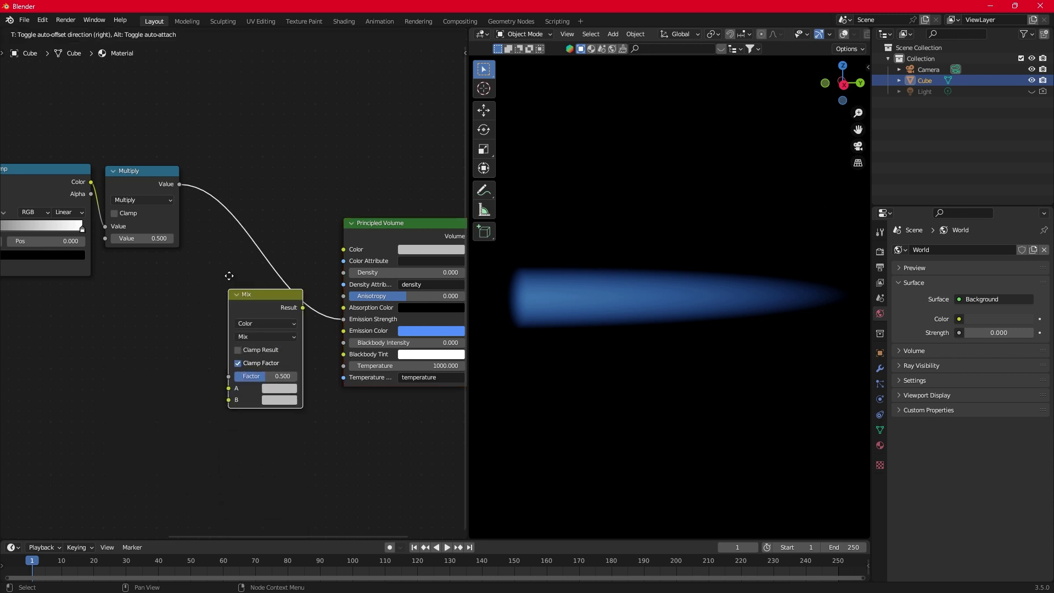
{"action": "left_click", "coordinate": [228, 185]}
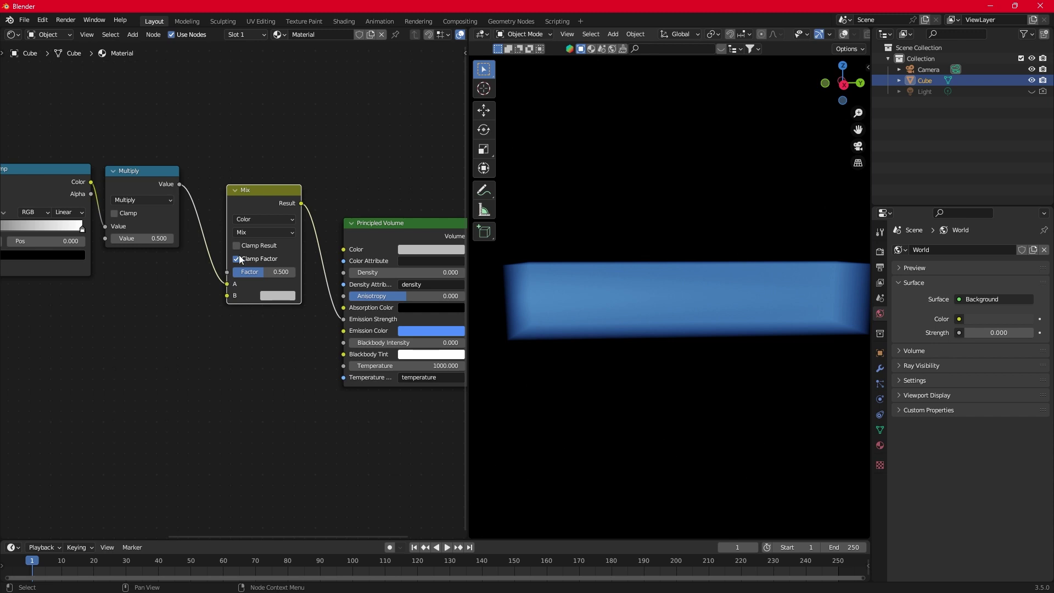
Set the mix node's blend mode to Overlay
{"action": "left_click", "coordinate": [252, 232]}
{"action": "left_click", "coordinate": [257, 354]}
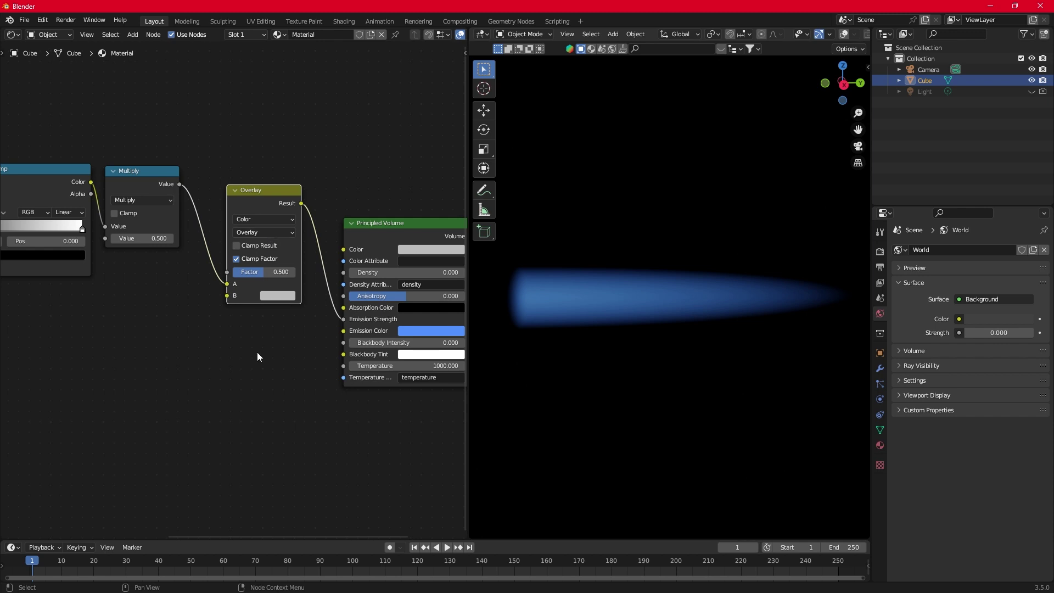
{"action": "middle_click_drag", "start_coordinate": [126, 334], "coordinate": [359, 403]}
Add four stops to the ColorRamp and spread them across the ramp, the outermost at 0.882
{"action": "scroll", "coordinate": [237, 301], "scroll_direction": "up", "scroll_amount": 4}
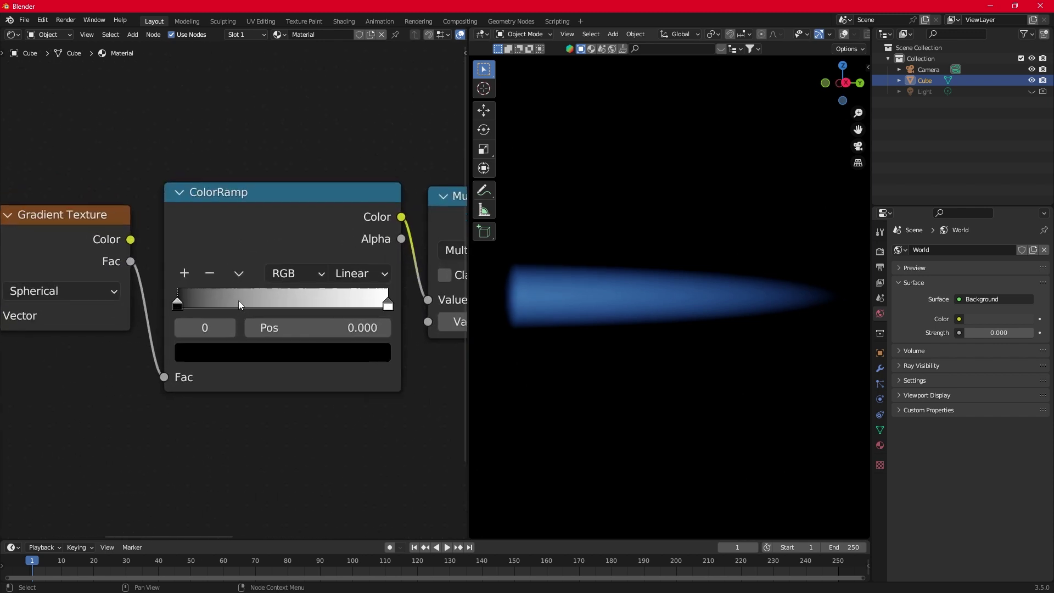
{"action": "middle_click_drag", "start_coordinate": [328, 443], "coordinate": [296, 439]}
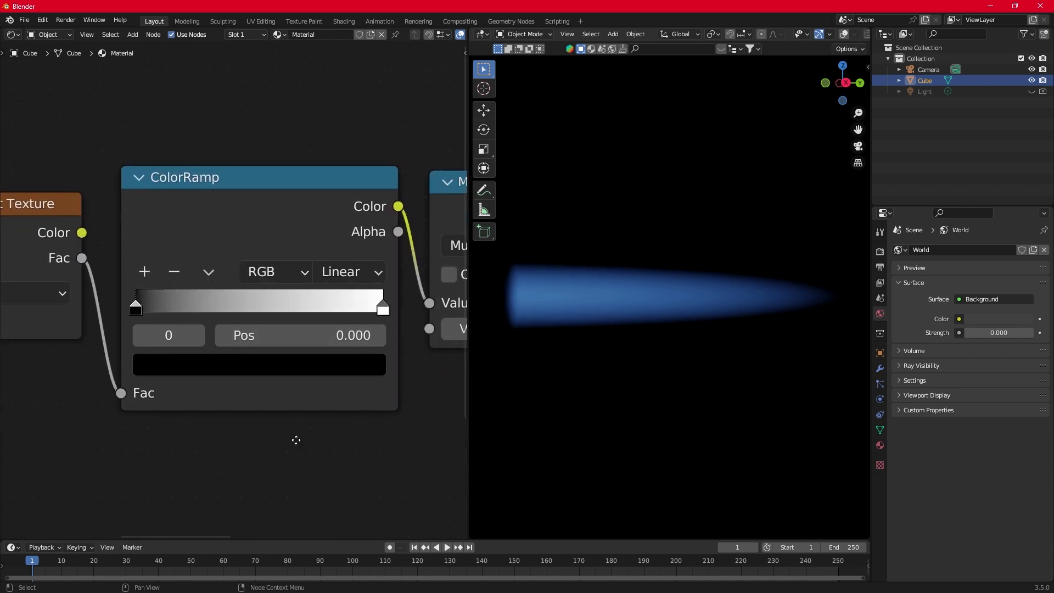
{"action": "left_click", "coordinate": [146, 274]}
{"action": "left_click", "coordinate": [144, 276]}
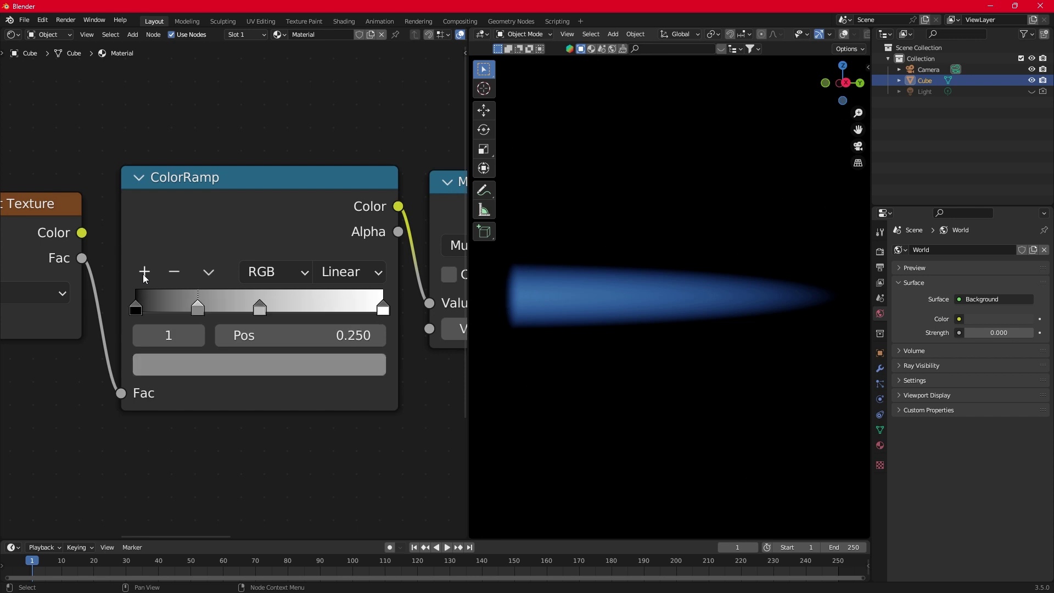
{"action": "left_click", "coordinate": [143, 274]}
{"action": "left_click", "coordinate": [144, 275]}
{"action": "left_click", "coordinate": [144, 274]}
{"action": "left_click", "coordinate": [144, 275]}
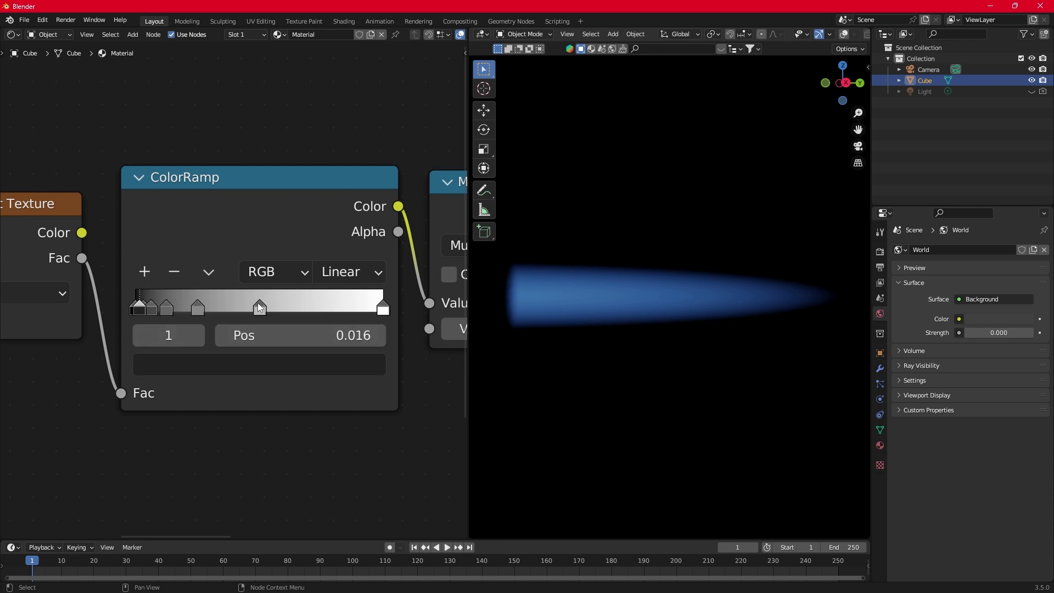
{"action": "left_click_drag", "start_coordinate": [260, 307], "coordinate": [354, 314]}
{"action": "left_click_drag", "start_coordinate": [198, 307], "coordinate": [293, 308]}
{"action": "left_click_drag", "start_coordinate": [151, 307], "coordinate": [208, 309]}
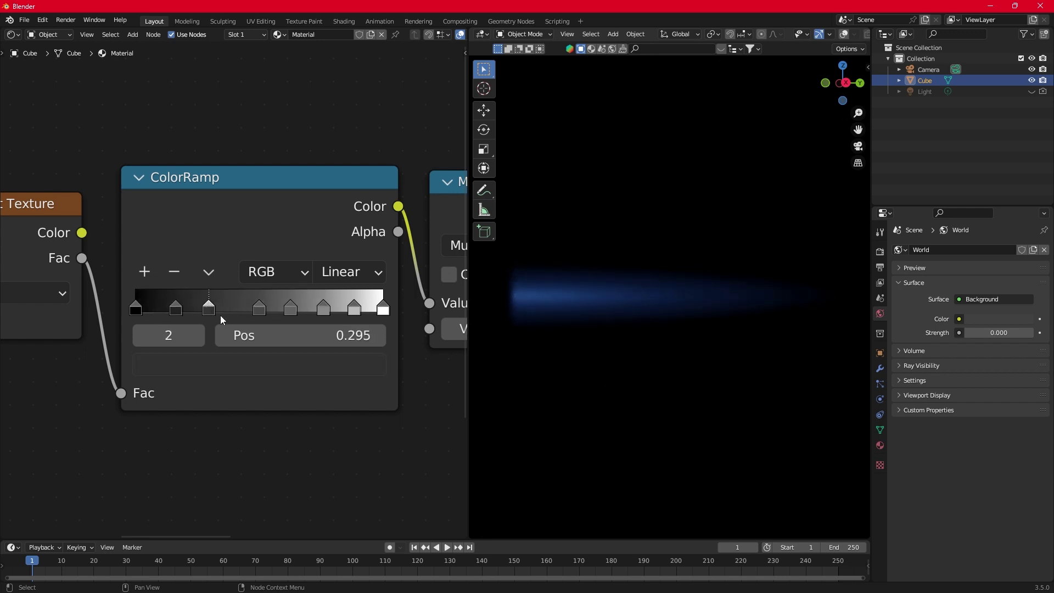
Make the stop at 0.161 pure white and the stop at 0.295 black, then select the 0.499 stop's colour
{"action": "left_click", "coordinate": [177, 307]}
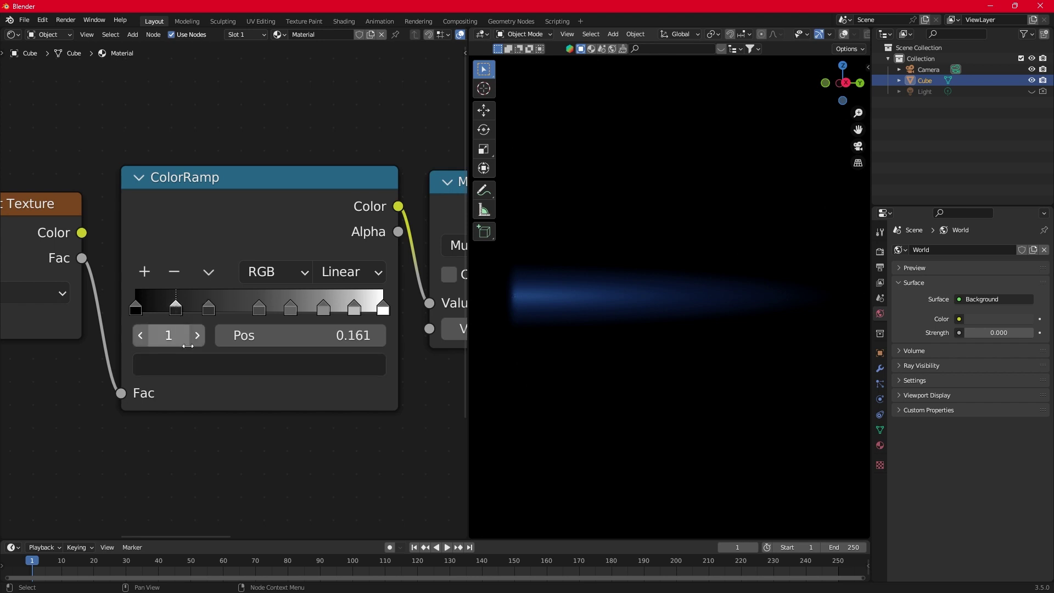
{"action": "left_click", "coordinate": [190, 369]}
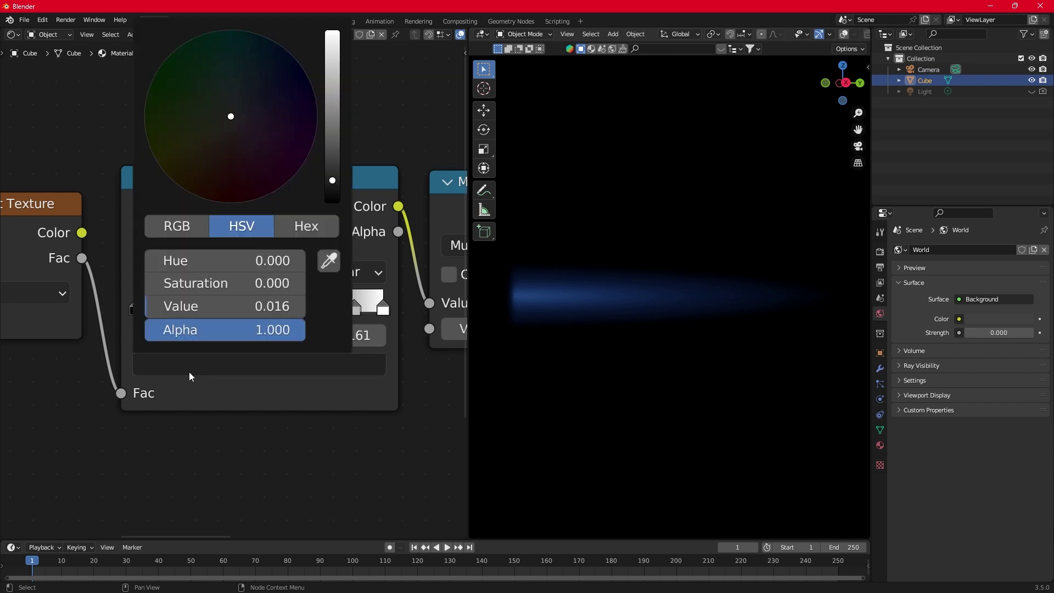
{"action": "left_click_drag", "start_coordinate": [332, 91], "coordinate": [332, 32]}
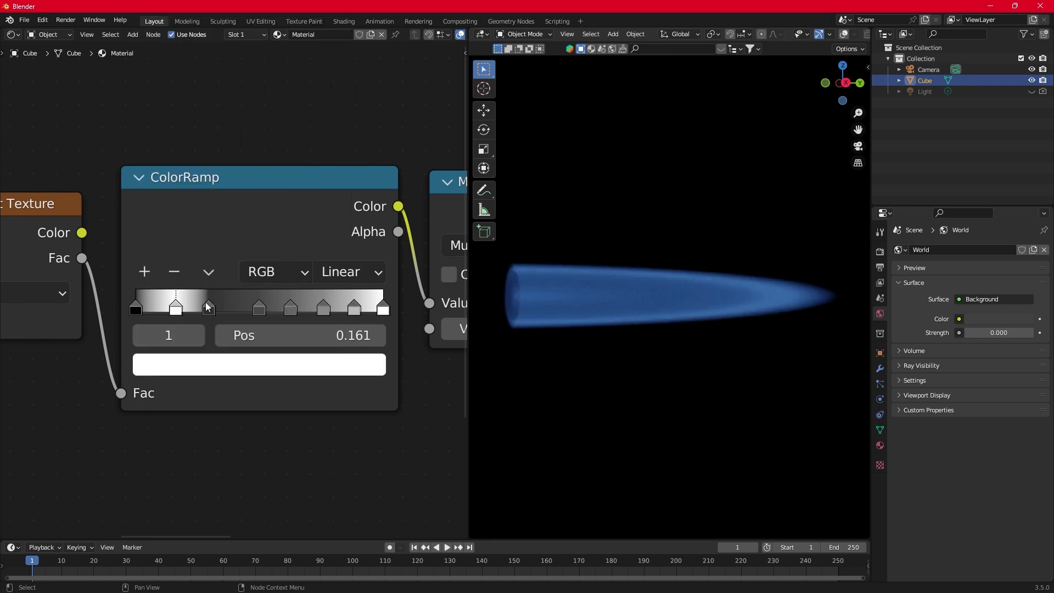
{"action": "left_click", "coordinate": [209, 303]}
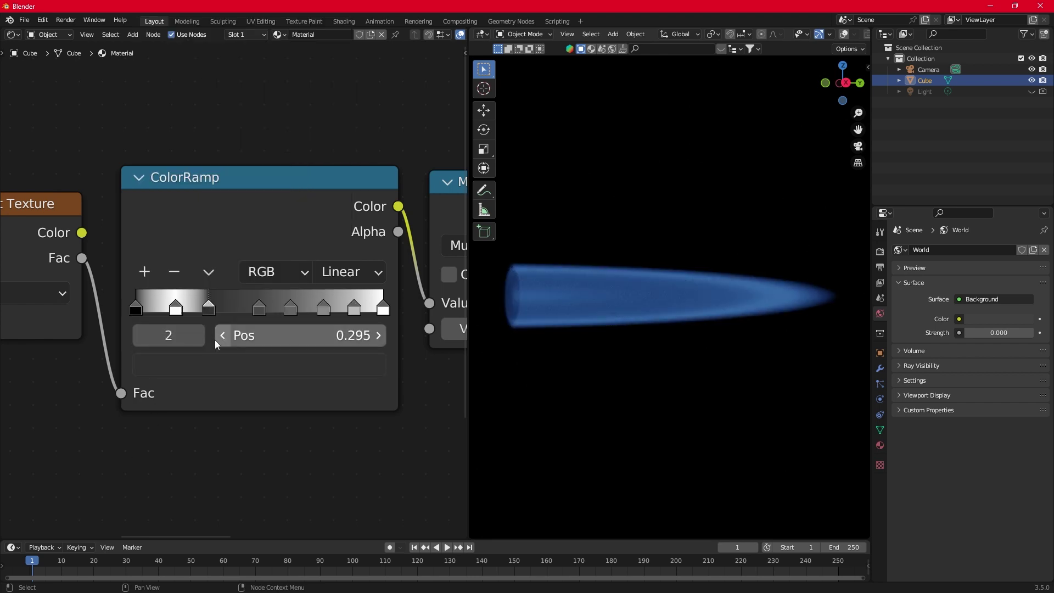
{"action": "left_click", "coordinate": [219, 371]}
{"action": "left_click_drag", "start_coordinate": [322, 165], "coordinate": [341, 301]}
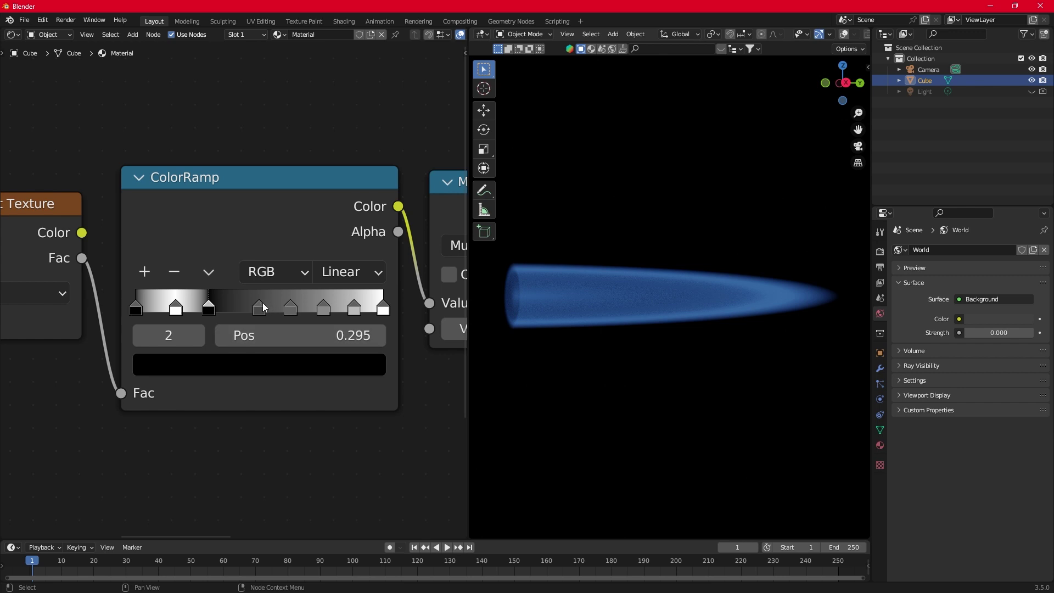
{"action": "left_click", "coordinate": [261, 303]}
{"action": "left_click", "coordinate": [251, 368]}
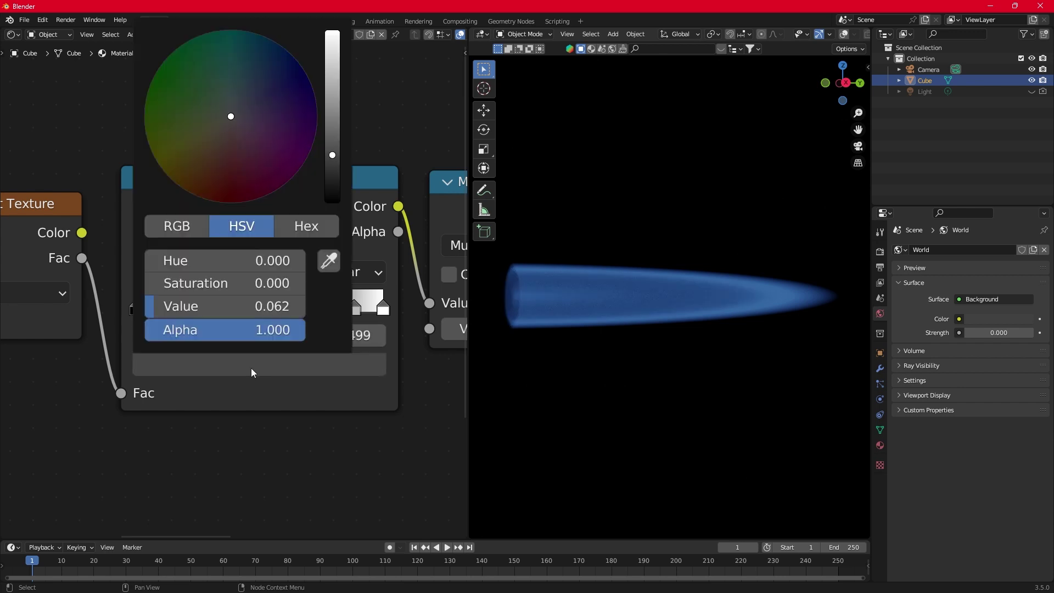
{"action": "scroll", "coordinate": [299, 165], "scroll_direction": "down", "scroll_amount": 3}
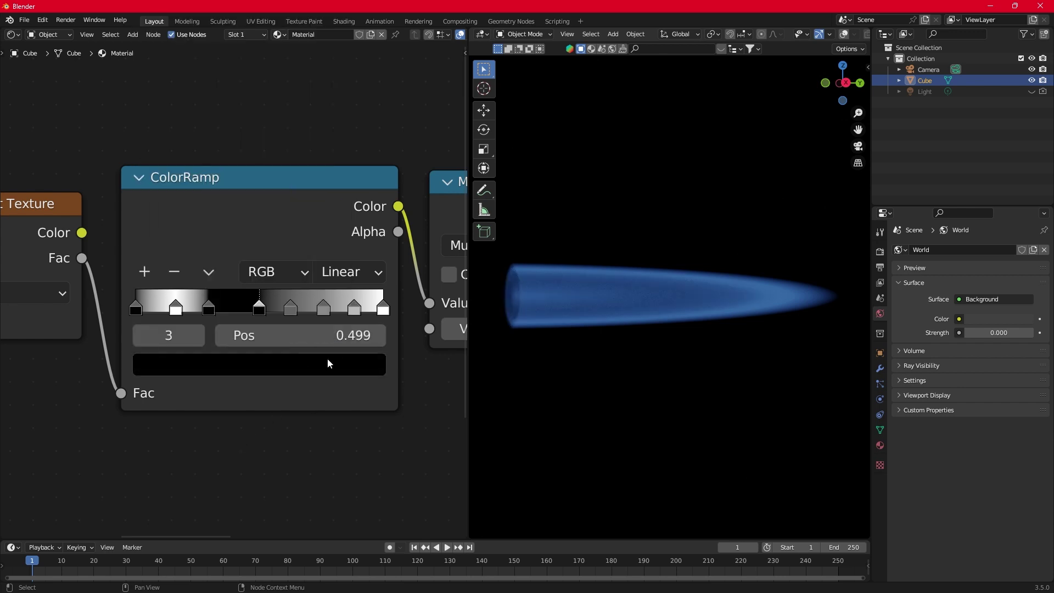
Set the stop at 0.625 to pure white and adjust the colours of the 0.759 and 0.882 stops
{"action": "left_click", "coordinate": [291, 306]}
{"action": "left_click", "coordinate": [301, 364]}
{"action": "left_click_drag", "start_coordinate": [302, 295], "coordinate": [362, 294]}
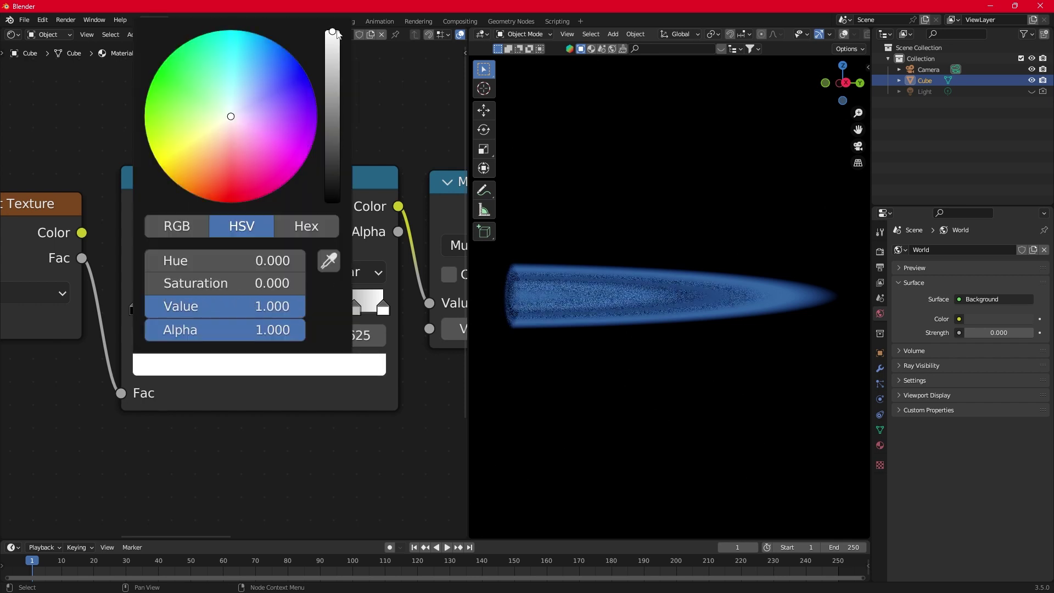
{"action": "left_click", "coordinate": [323, 307]}
{"action": "left_click", "coordinate": [311, 363]}
{"action": "scroll", "coordinate": [315, 202], "scroll_direction": "down", "scroll_amount": 5}
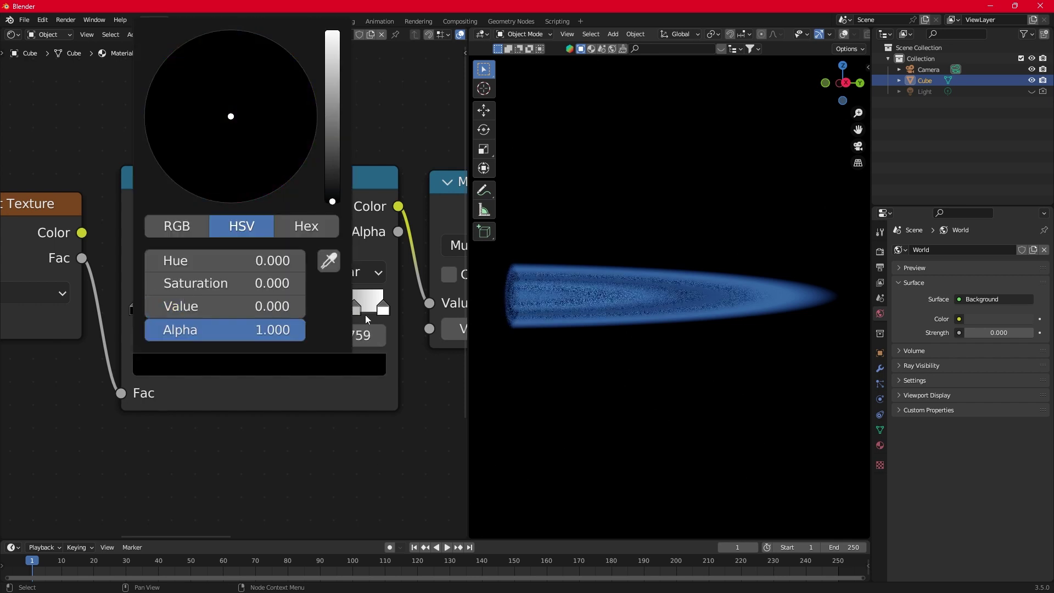
{"action": "left_click", "coordinate": [354, 306]}
{"action": "left_click", "coordinate": [331, 363]}
{"action": "scroll", "coordinate": [330, 351], "scroll_direction": "down", "scroll_amount": 5}
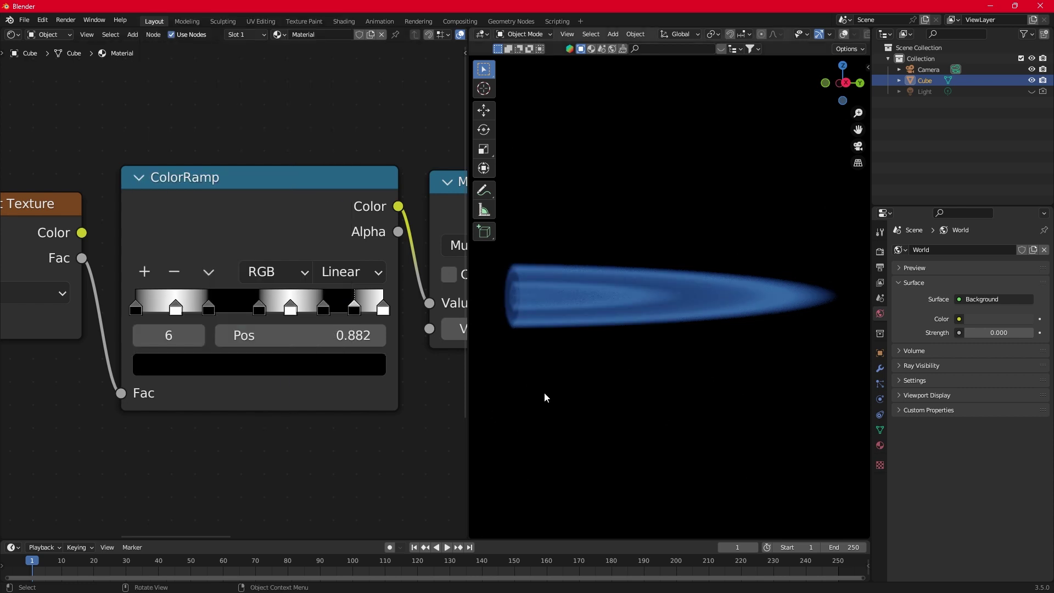
Nudge the stop at 0.759 left to 0.727 while checking the banded flame from an angle
{"action": "middle_click_drag", "start_coordinate": [593, 399], "coordinate": [621, 399]}
{"action": "scroll", "coordinate": [617, 394], "scroll_direction": "down", "scroll_amount": 2}
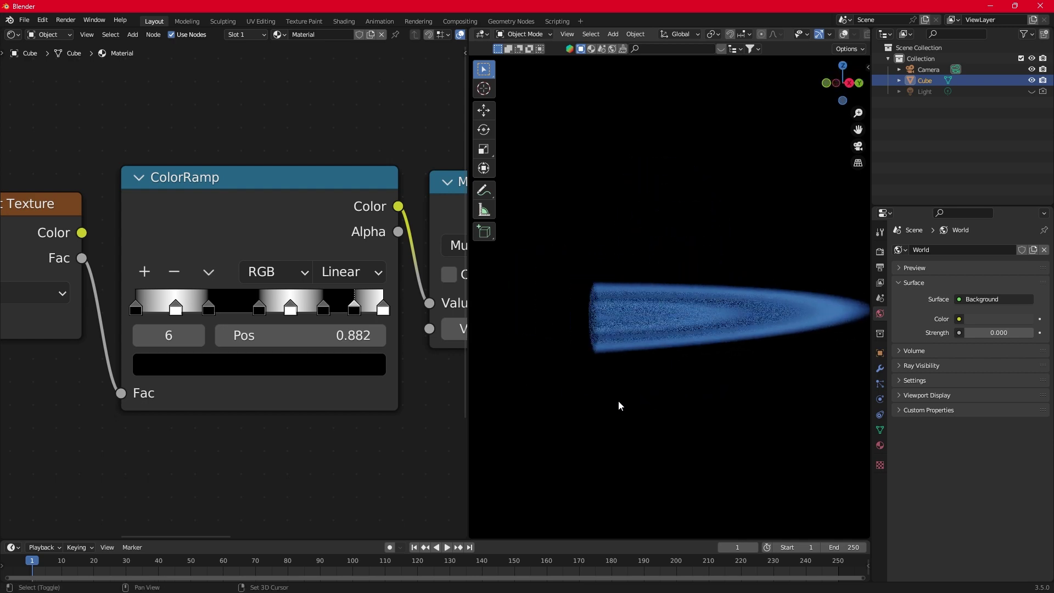
{"action": "scroll", "coordinate": [617, 395], "scroll_direction": "up", "scroll_amount": 6}
{"action": "scroll", "coordinate": [634, 386], "scroll_direction": "down", "scroll_amount": 3}
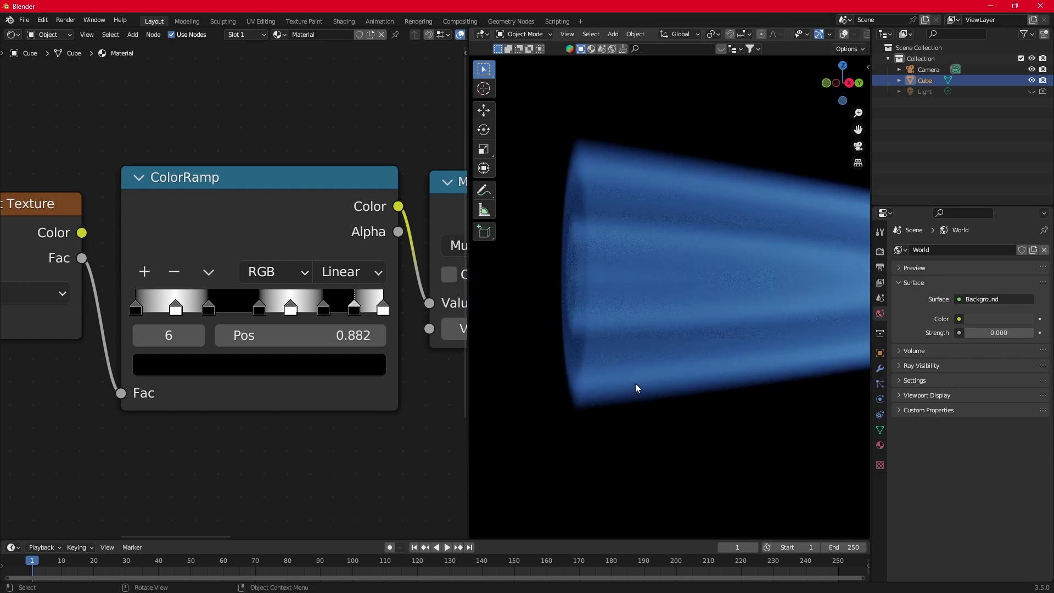
{"action": "middle_click_drag", "start_coordinate": [635, 383], "coordinate": [699, 385]}
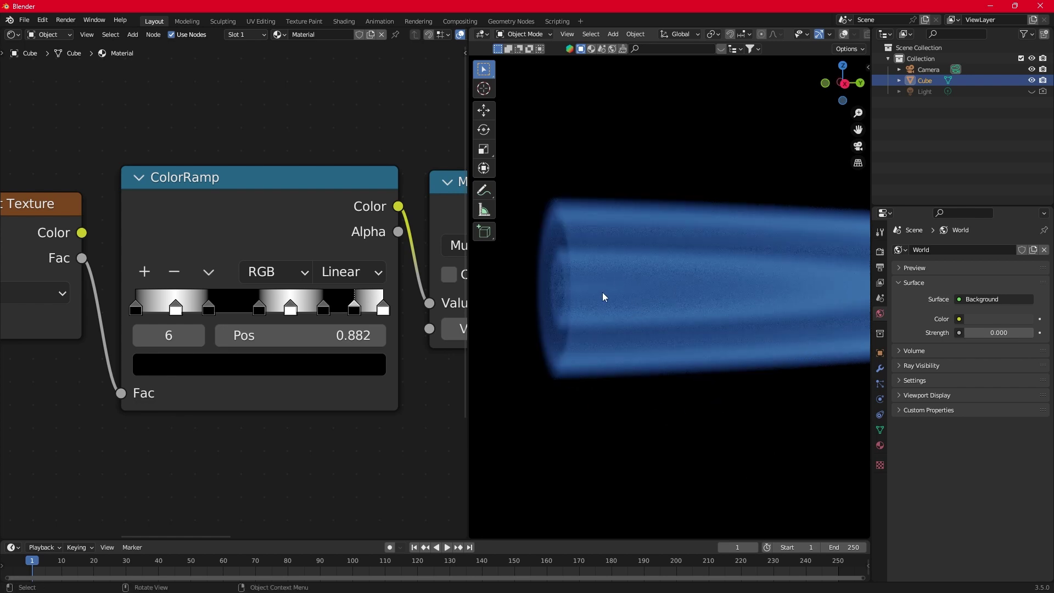
{"action": "left_click_drag", "start_coordinate": [321, 313], "coordinate": [362, 313]}
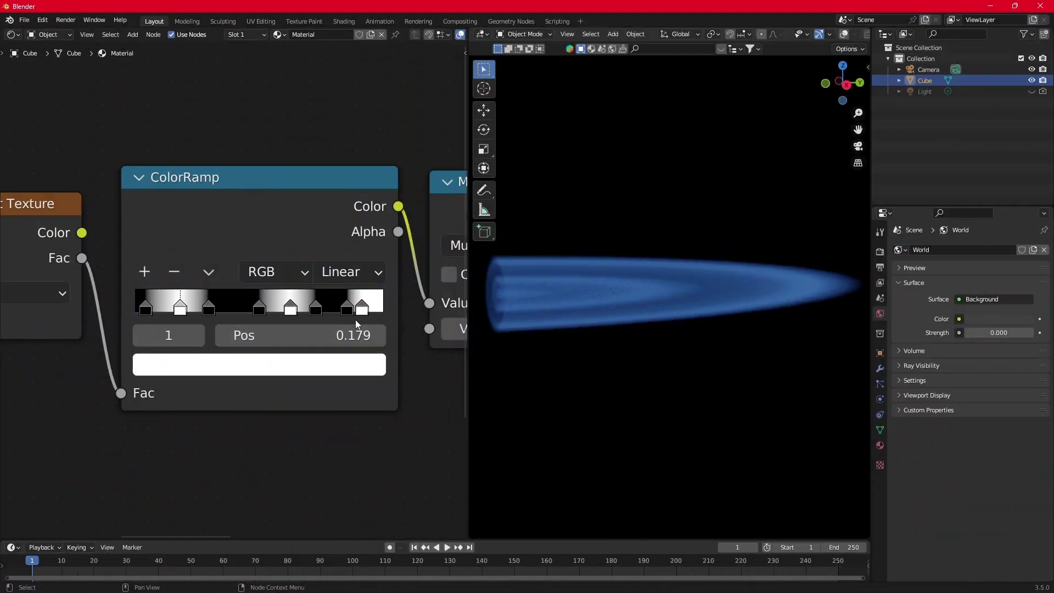
Set the Value of the ColorRamp stop at 0.914 to 10
{"action": "left_click", "coordinate": [362, 311]}
{"action": "left_click", "coordinate": [263, 376]}
{"action": "left_click", "coordinate": [260, 308]}
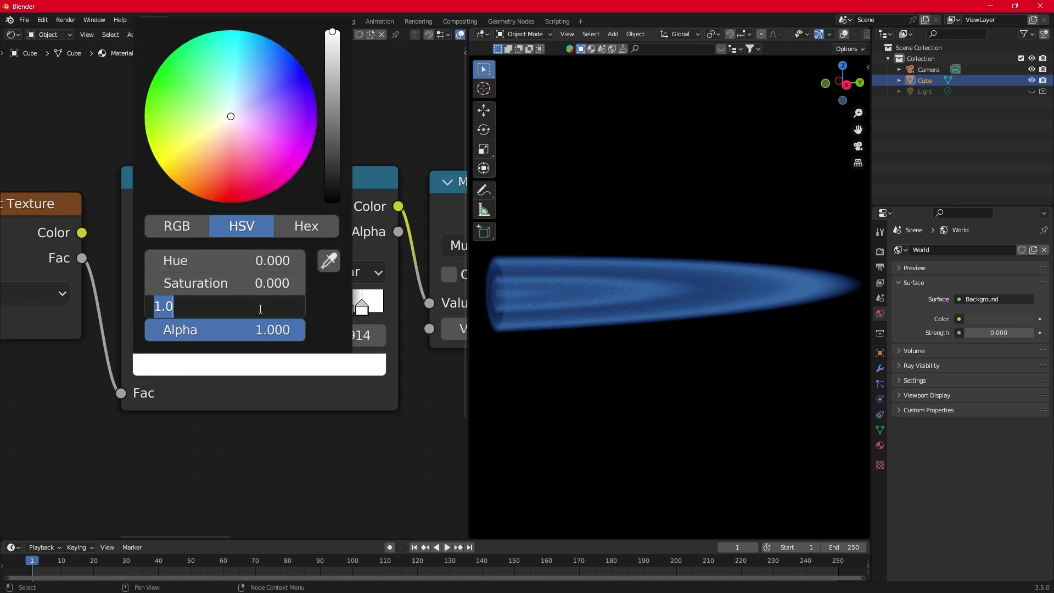
{"action": "type", "text": "10"}
{"action": "key", "text": "Return"}
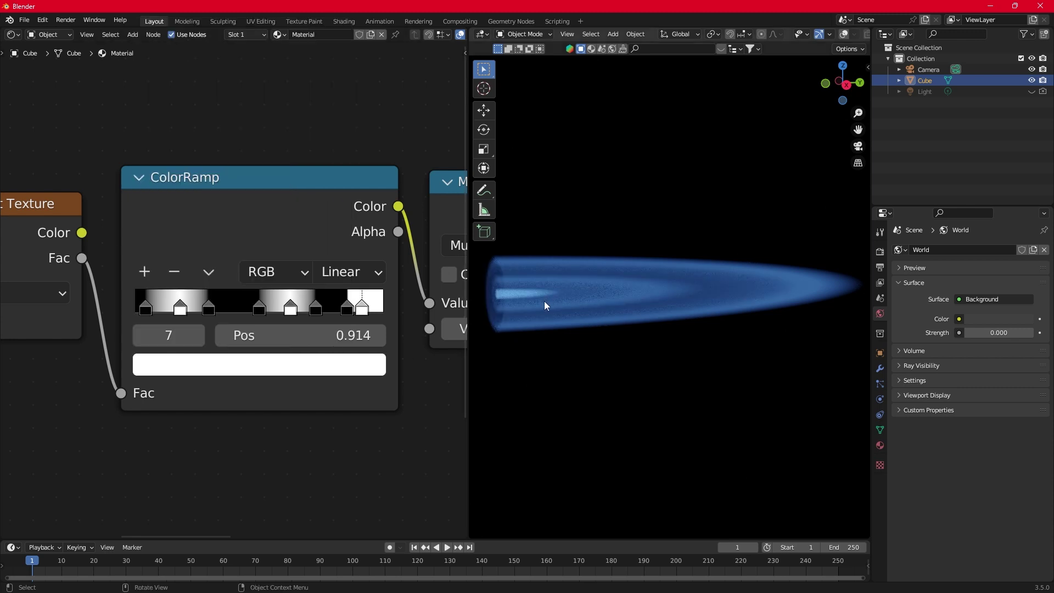
Set the Value of the stop at 0.625 to 5 and view the flame nearly end-on
{"action": "left_click", "coordinate": [291, 309]}
{"action": "left_click", "coordinate": [286, 368]}
{"action": "left_click", "coordinate": [263, 308]}
{"action": "type", "text": "10"}
{"action": "key", "text": "Return"}
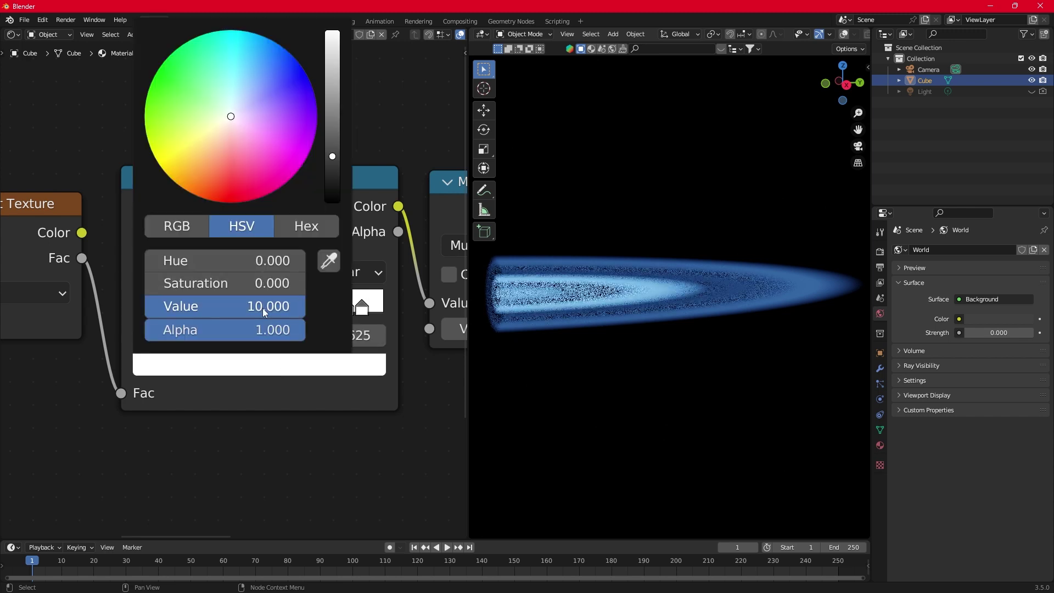
{"action": "left_click", "coordinate": [255, 311]}
{"action": "type", "text": "5"}
{"action": "key", "text": "Return"}
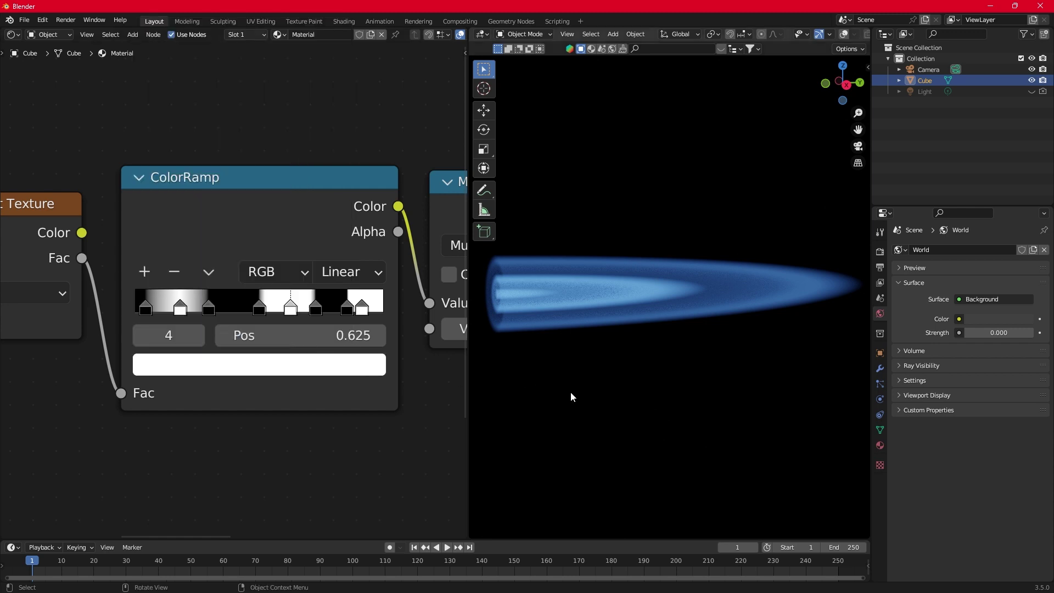
{"action": "middle_click_drag", "start_coordinate": [651, 398], "coordinate": [700, 378]}
{"action": "scroll", "coordinate": [762, 373], "scroll_direction": "up", "scroll_amount": 2}
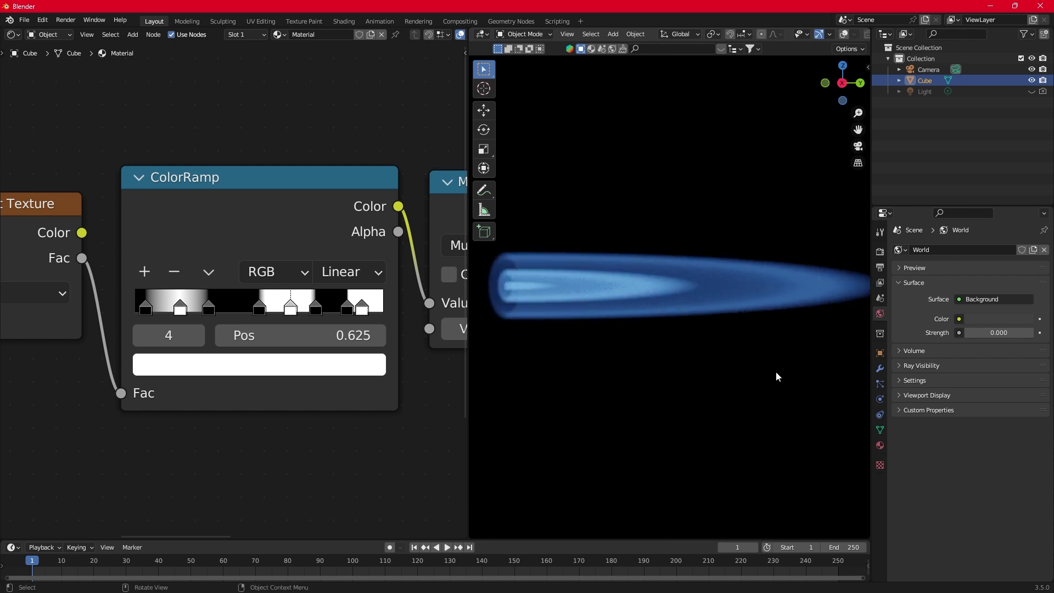
Duplicate the five-node gradient chain with Shift+D below the original and move the copied Gradient Texture up
{"action": "scroll", "coordinate": [285, 497], "scroll_direction": "down", "scroll_amount": 3}
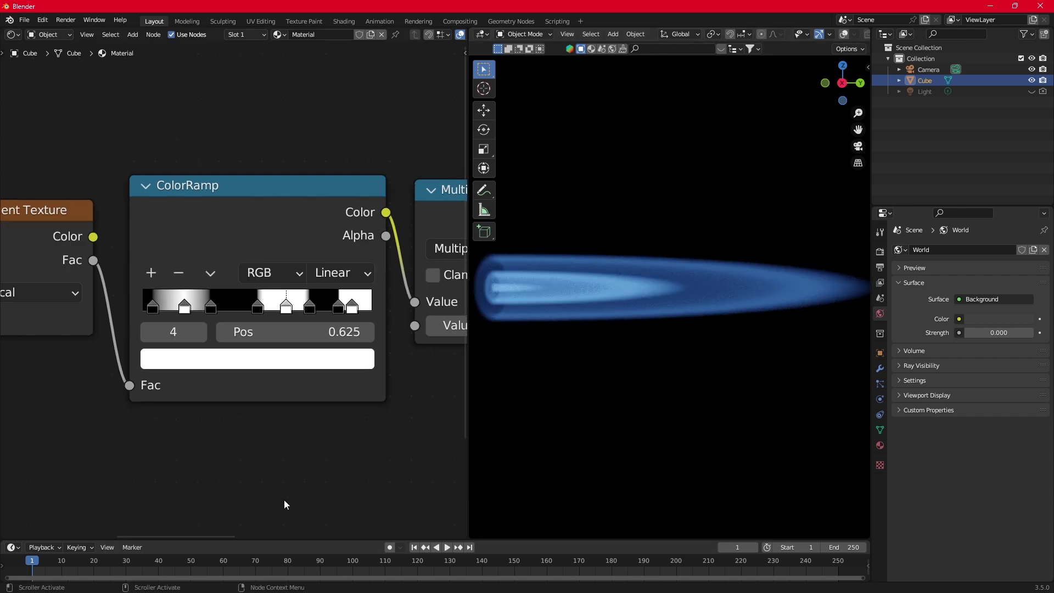
{"action": "scroll", "coordinate": [290, 482], "scroll_direction": "down", "scroll_amount": 3}
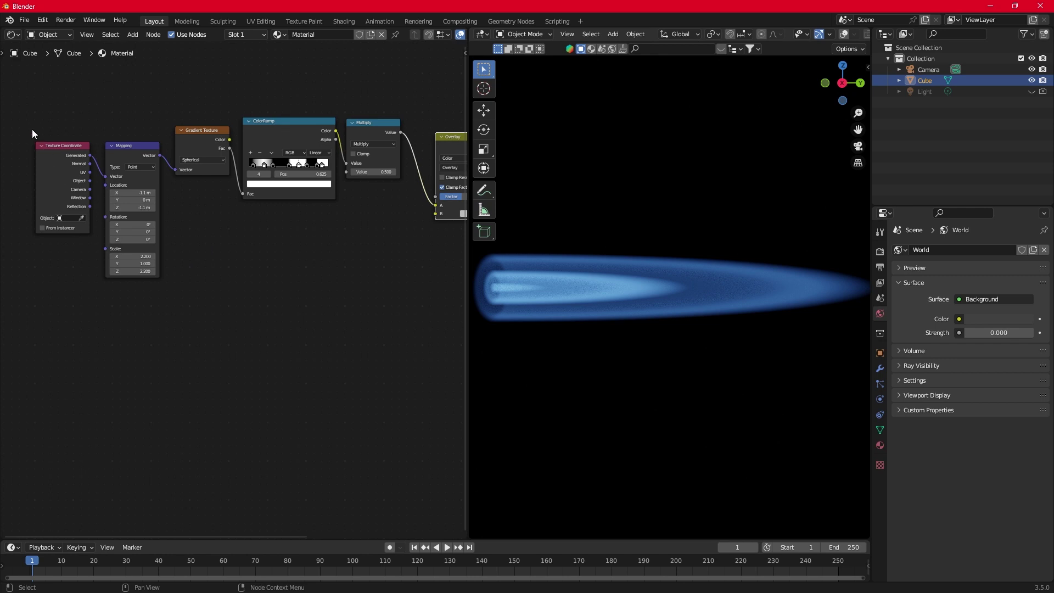
{"action": "left_click_drag", "start_coordinate": [26, 126], "coordinate": [377, 179]}
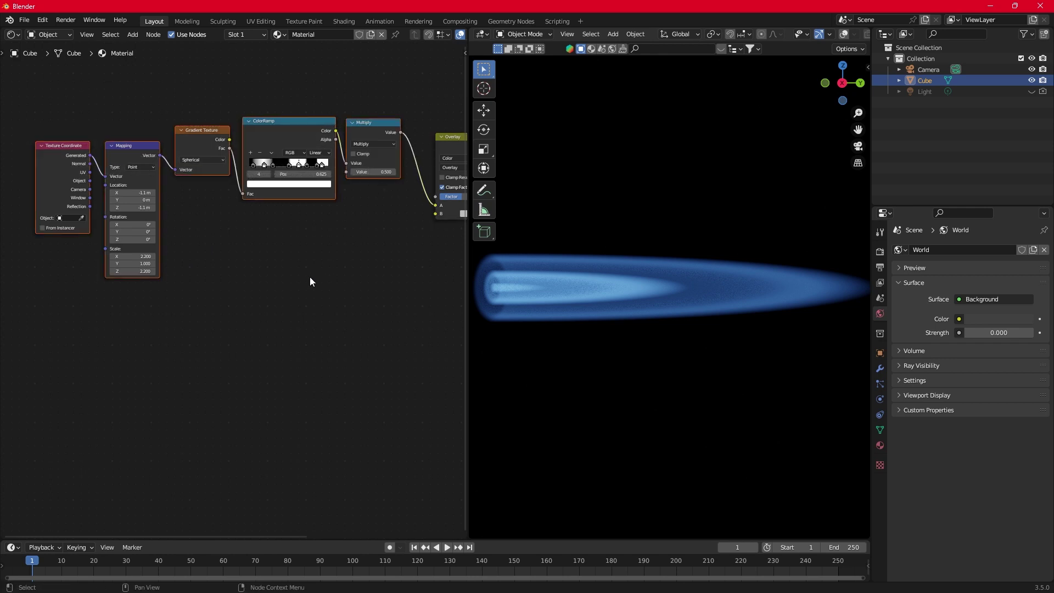
{"action": "key", "text": "shift+d"}
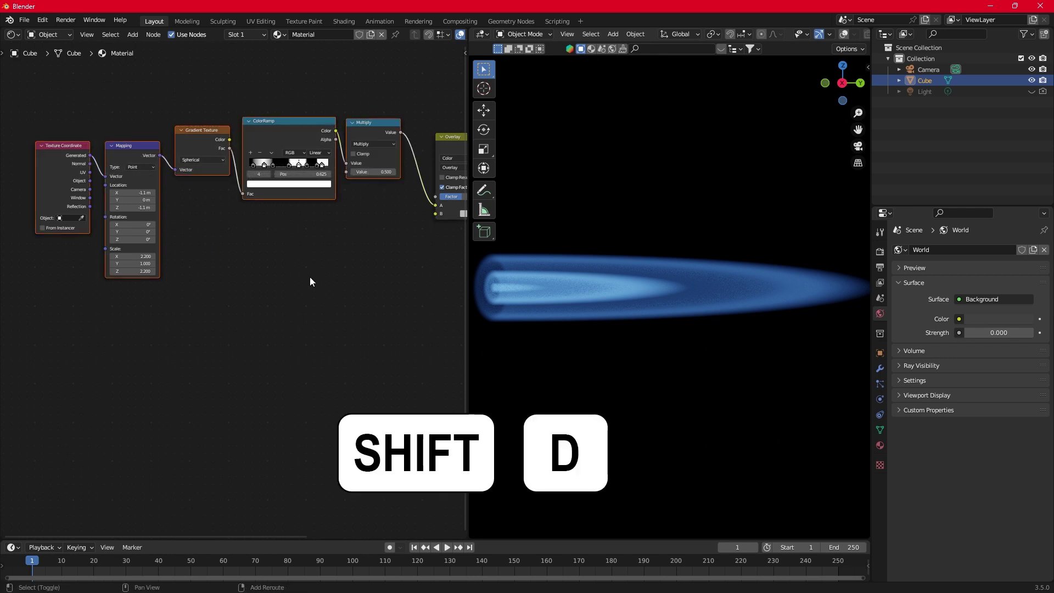
{"action": "left_click", "coordinate": [306, 459]}
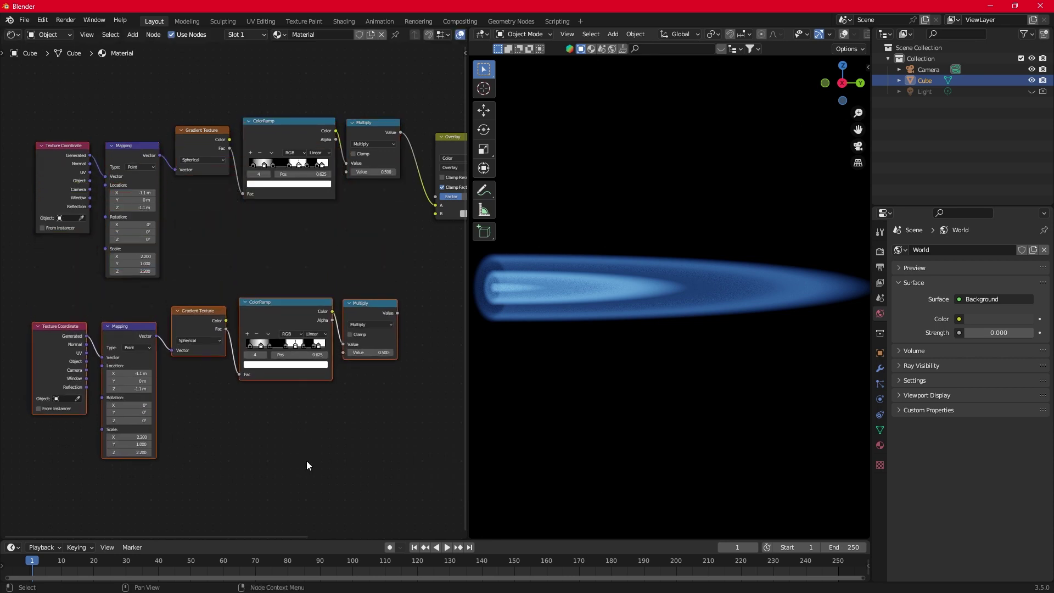
{"action": "scroll", "coordinate": [186, 398], "scroll_direction": "up", "scroll_amount": 3}
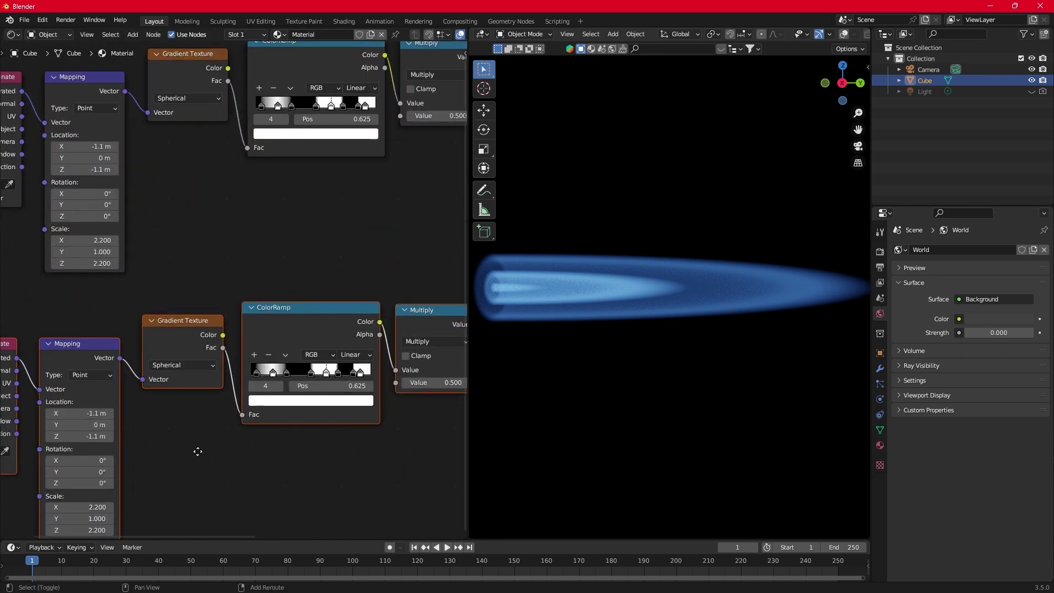
{"action": "left_click_drag", "start_coordinate": [229, 285], "coordinate": [232, 222]}
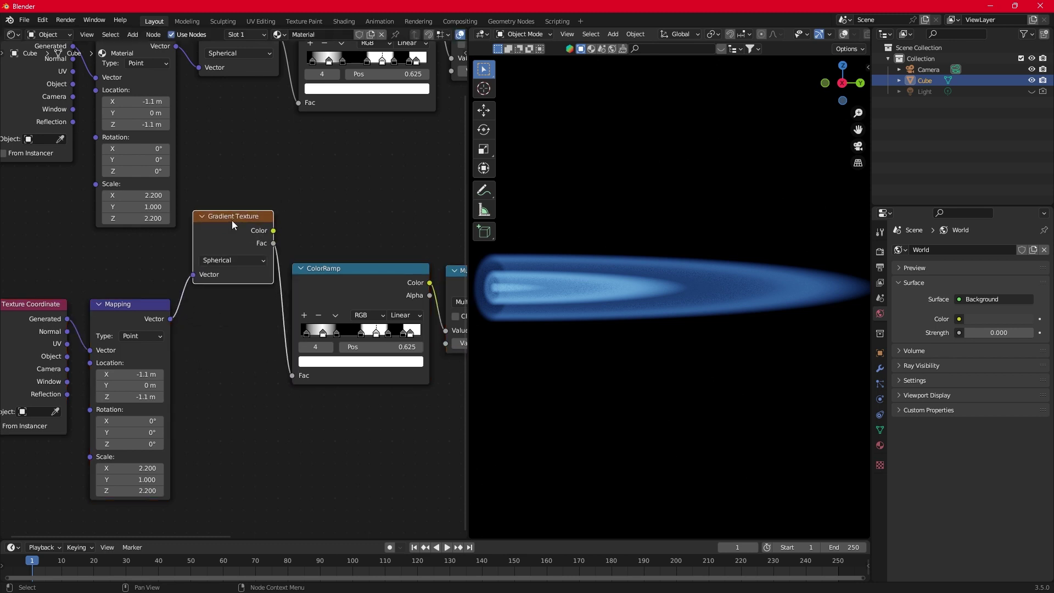
Delete the copied Gradient Texture and add a Noise Texture in its place
{"action": "key", "text": "x"}
{"action": "key", "text": "shift+a"}
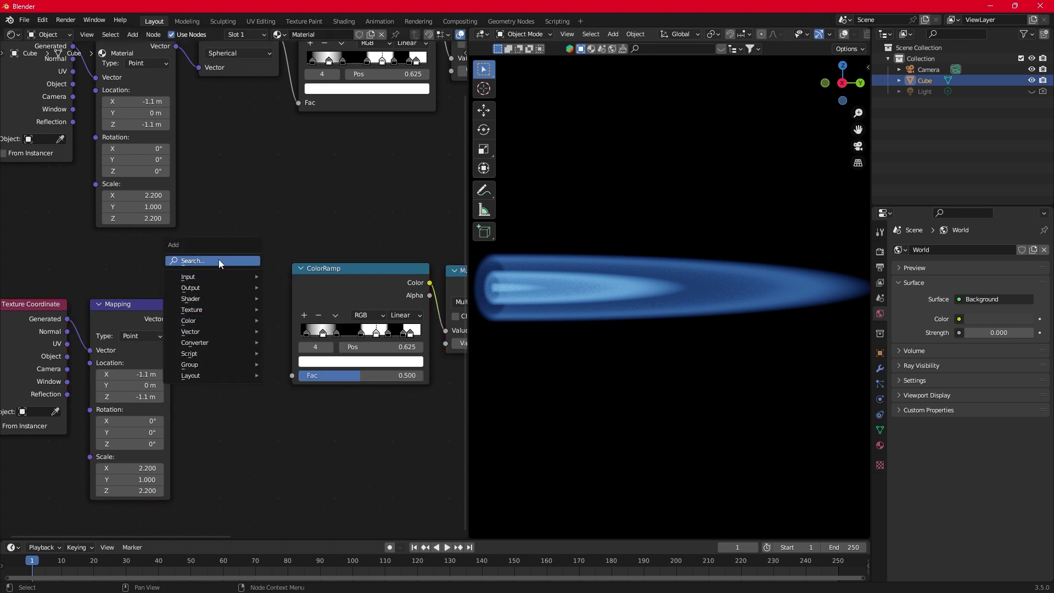
{"action": "left_click", "coordinate": [219, 259]}
{"action": "type", "text": "nois"}
{"action": "key", "text": "Return"}
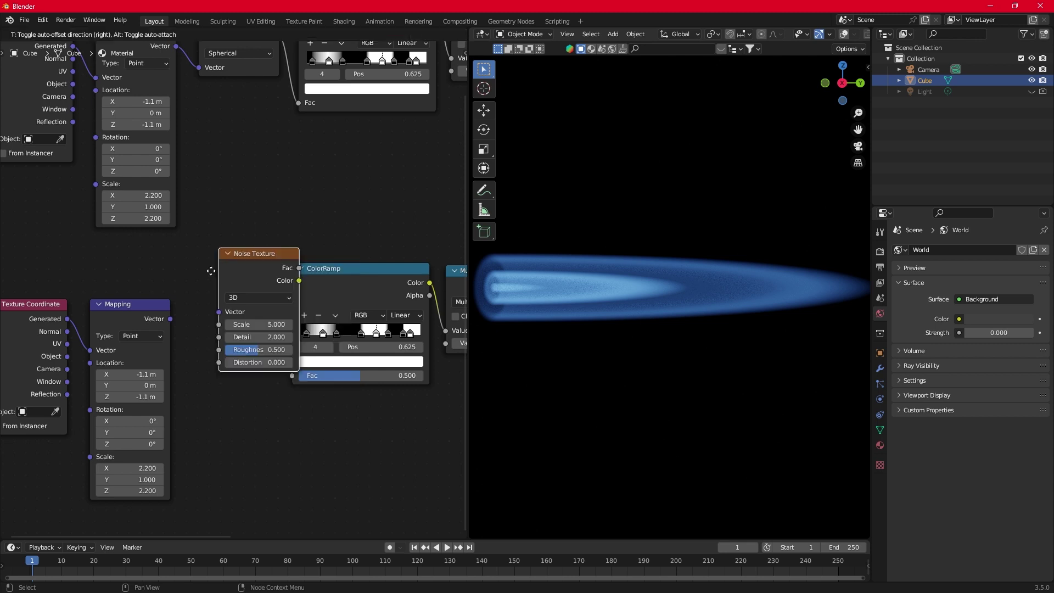
{"action": "left_click", "coordinate": [180, 291]}
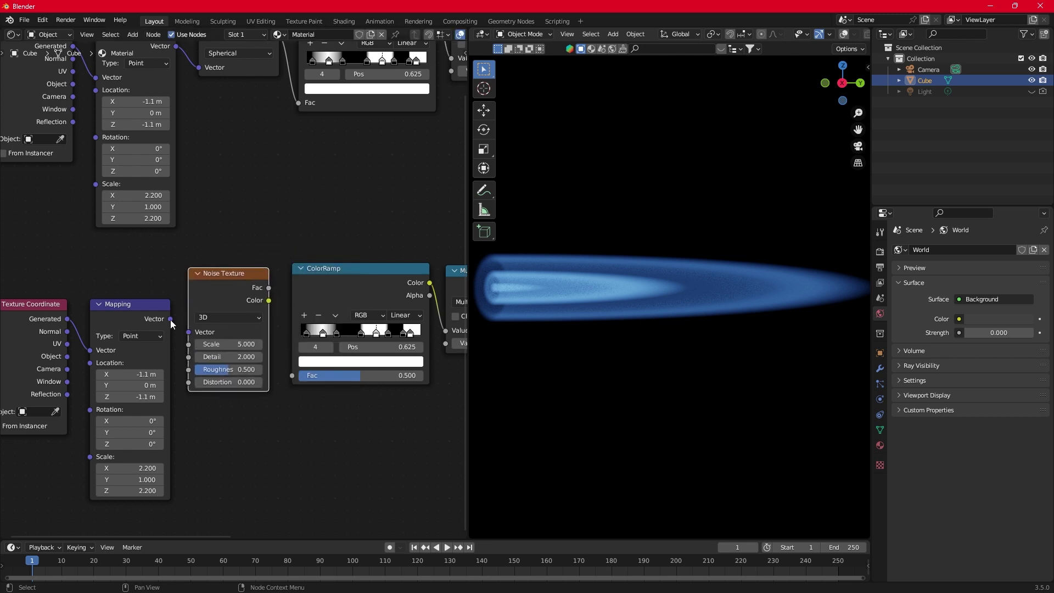
Link Mapping Vector into the Noise Texture, its Fac into the ColorRamp, and the lower Multiply into Overlay B
{"action": "left_click_drag", "start_coordinate": [170, 319], "coordinate": [189, 343]}
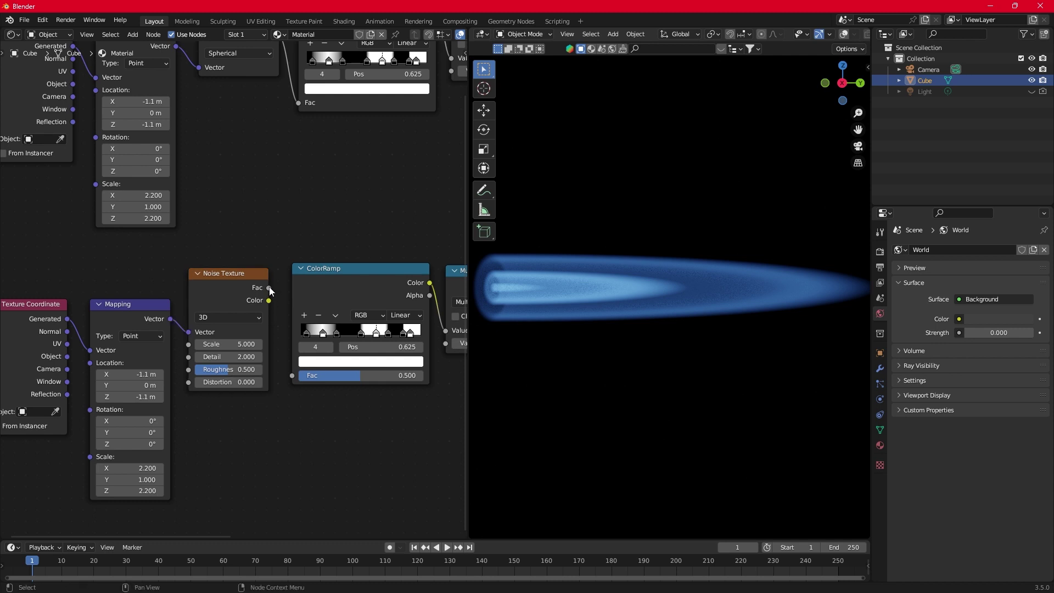
{"action": "left_click_drag", "start_coordinate": [268, 288], "coordinate": [288, 375]}
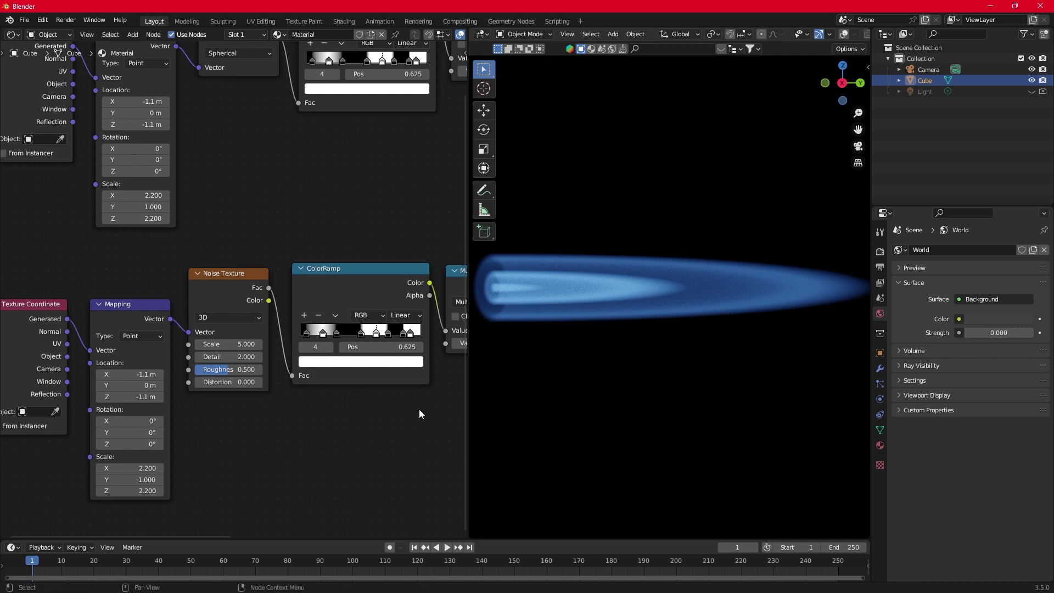
{"action": "middle_click_drag", "start_coordinate": [419, 410], "coordinate": [209, 464]}
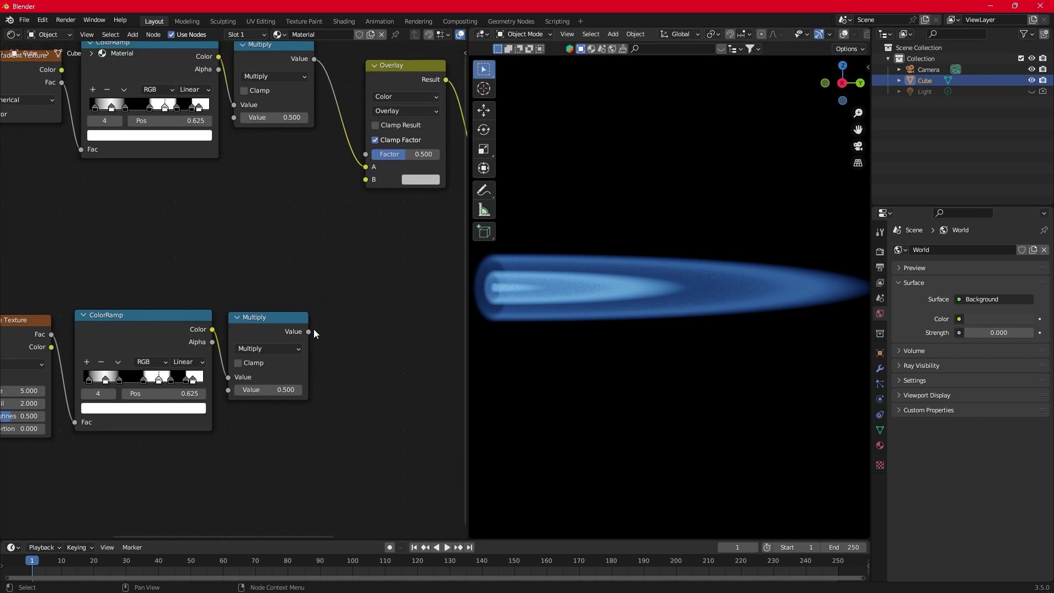
{"action": "left_click_drag", "start_coordinate": [308, 331], "coordinate": [366, 180]}
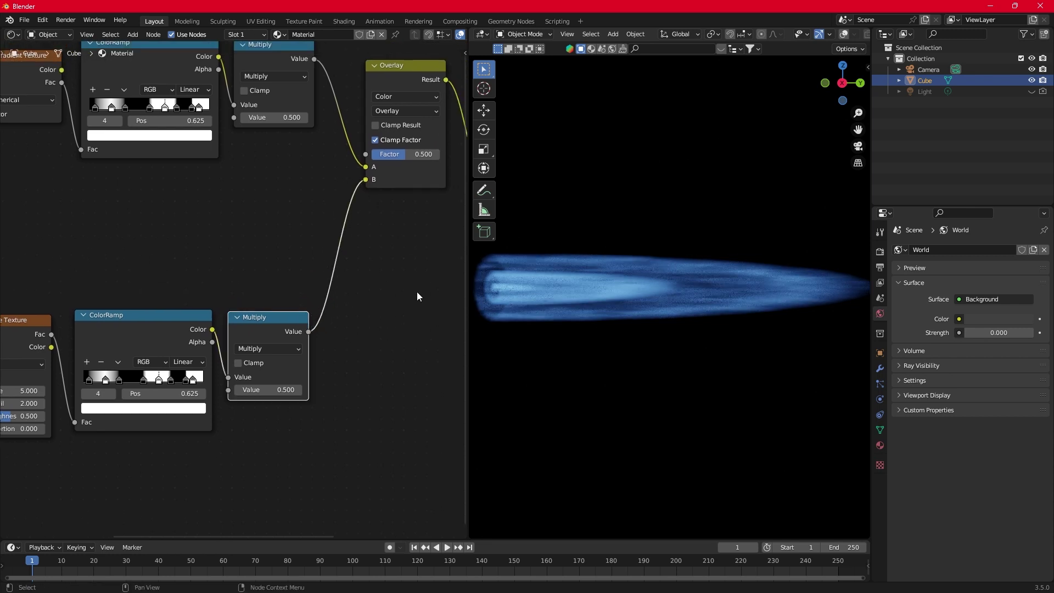
Align both texture chains into tidy rows with the Overlay node between them
{"action": "key", "text": "Home"}
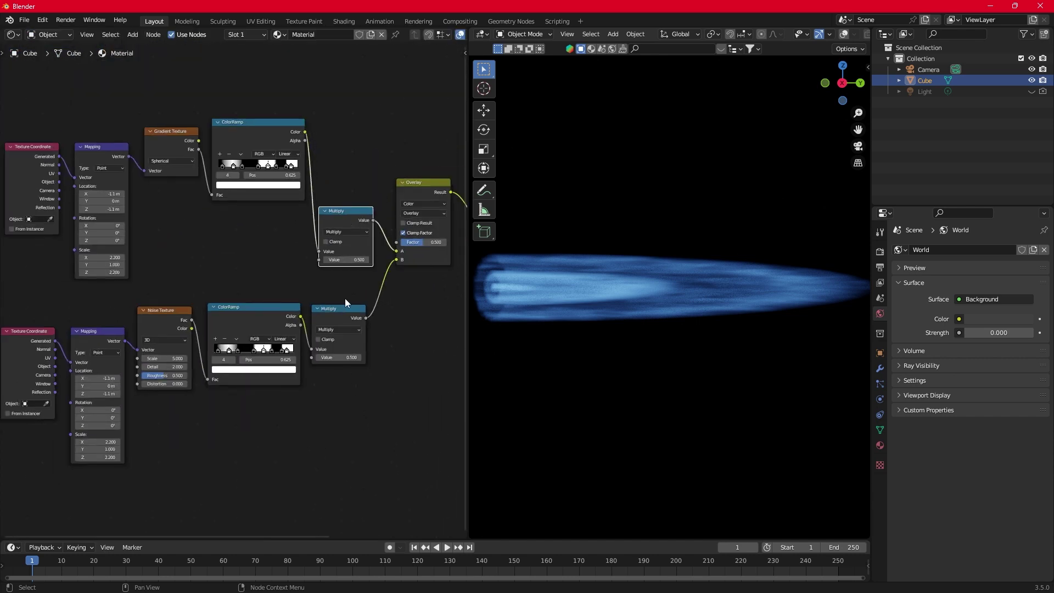
{"action": "left_click_drag", "start_coordinate": [190, 136], "coordinate": [203, 227]}
{"action": "left_click_drag", "start_coordinate": [103, 166], "coordinate": [126, 153]}
{"action": "left_click_drag", "start_coordinate": [33, 160], "coordinate": [67, 185]}
{"action": "left_click_drag", "start_coordinate": [96, 357], "coordinate": [122, 303]}
{"action": "left_click_drag", "start_coordinate": [165, 330], "coordinate": [183, 297]}
{"action": "left_click_drag", "start_coordinate": [27, 357], "coordinate": [63, 301]}
{"action": "left_click_drag", "start_coordinate": [418, 200], "coordinate": [412, 257]}
Try the Overlay Factor at 1.000, then return it to 0.500
{"action": "scroll", "coordinate": [453, 200], "scroll_direction": "right", "scroll_amount": 5, "text": "ctrl"}
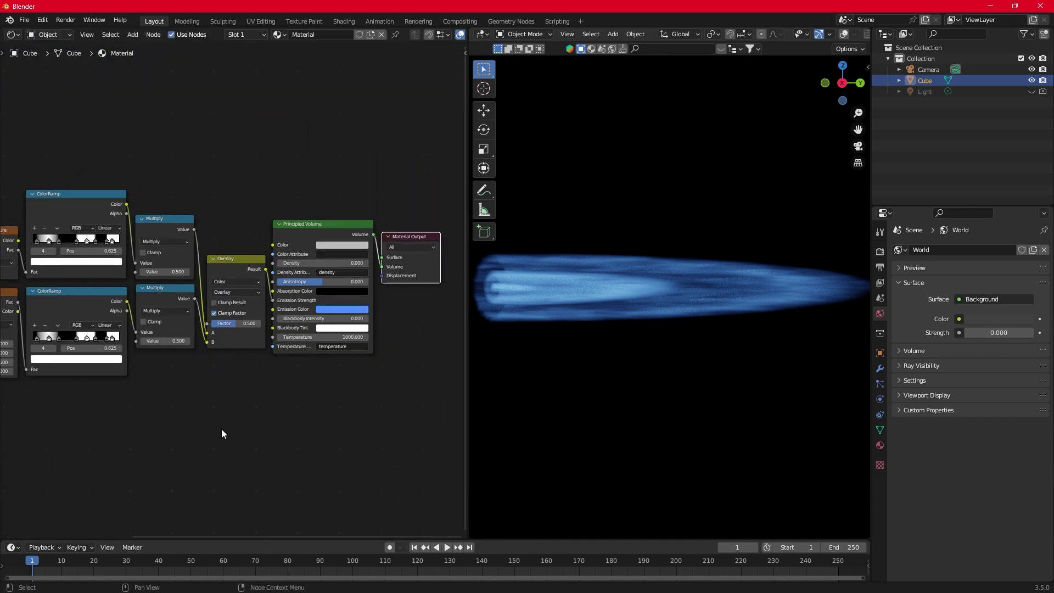
{"action": "key", "text": "Home"}
{"action": "scroll", "coordinate": [437, 269], "scroll_direction": "up", "scroll_amount": 3}
{"action": "middle_click_drag", "start_coordinate": [501, 450], "coordinate": [423, 431]}
{"action": "scroll", "coordinate": [392, 429], "scroll_direction": "up", "scroll_amount": 3}
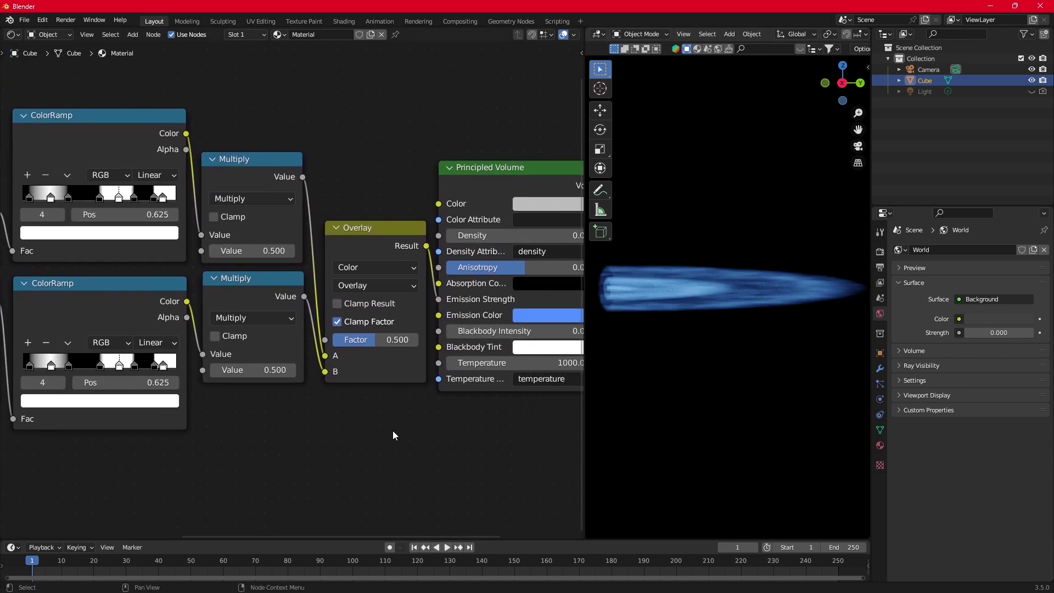
{"action": "middle_click_drag", "start_coordinate": [493, 458], "coordinate": [447, 419]}
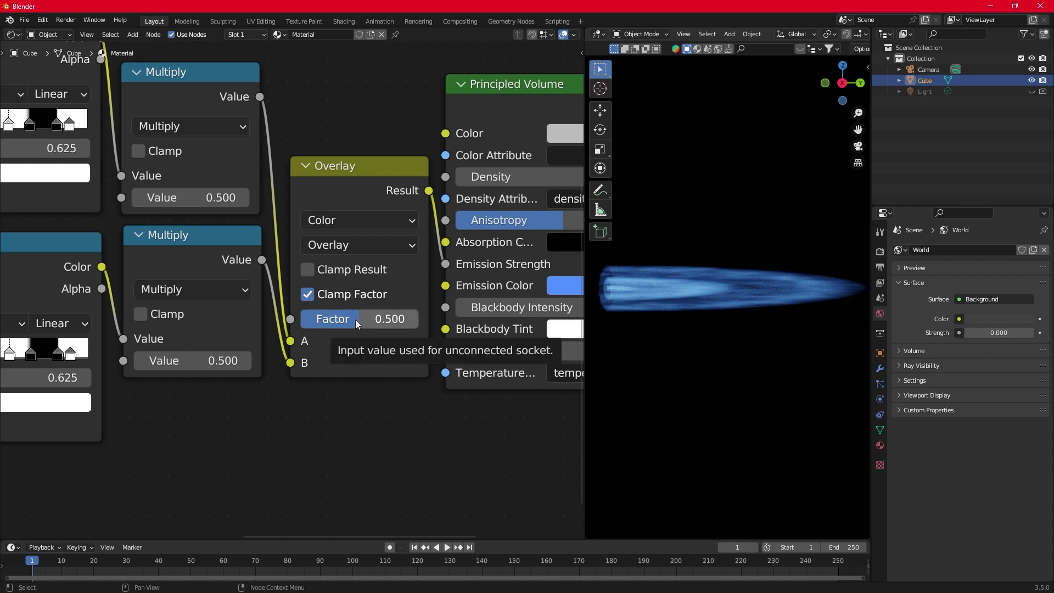
{"action": "mouse_move", "coordinate": [360, 319]}
{"action": "left_mouse_down"}
{"action": "mouse_move", "coordinate": [418, 319]}
{"action": "mouse_move", "coordinate": [302, 318]}
{"action": "mouse_move", "coordinate": [418, 318]}
{"action": "mouse_move", "coordinate": [360, 319]}
{"action": "left_mouse_up"}
{"action": "left_click_drag", "start_coordinate": [583, 432], "coordinate": [458, 433]}
{"action": "middle_click_drag", "start_coordinate": [152, 426], "coordinate": [511, 423]}
{"action": "mouse_move", "coordinate": [241, 237]}
{"action": "left_mouse_down"}
{"action": "mouse_move", "coordinate": [264, 252]}
{"action": "mouse_move", "coordinate": [226, 247]}
{"action": "mouse_move", "coordinate": [246, 236]}
{"action": "left_mouse_up"}
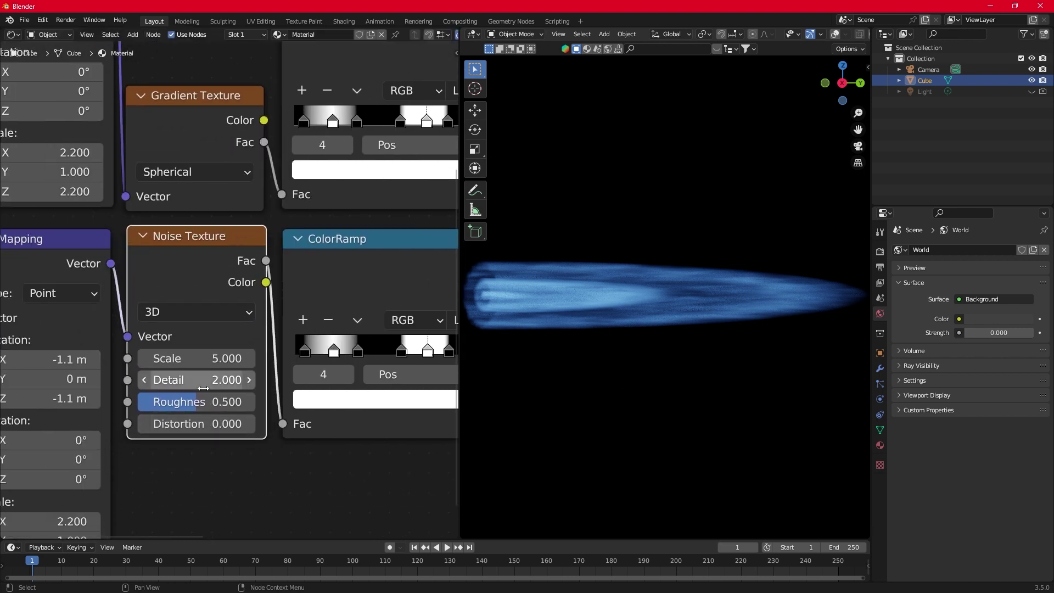
Set the Noise Texture Scale to 8.3 and Detail to 5.7
{"action": "left_click_drag", "start_coordinate": [219, 358], "coordinate": [248, 358]}
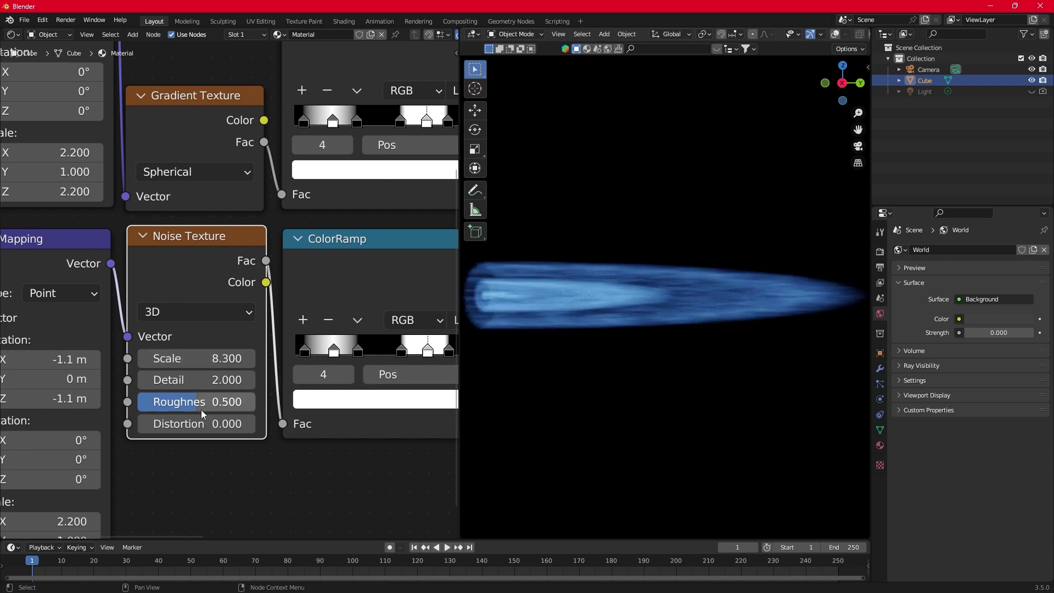
{"action": "left_click_drag", "start_coordinate": [182, 380], "coordinate": [300, 413]}
{"action": "middle_click_drag", "start_coordinate": [551, 375], "coordinate": [515, 351]}
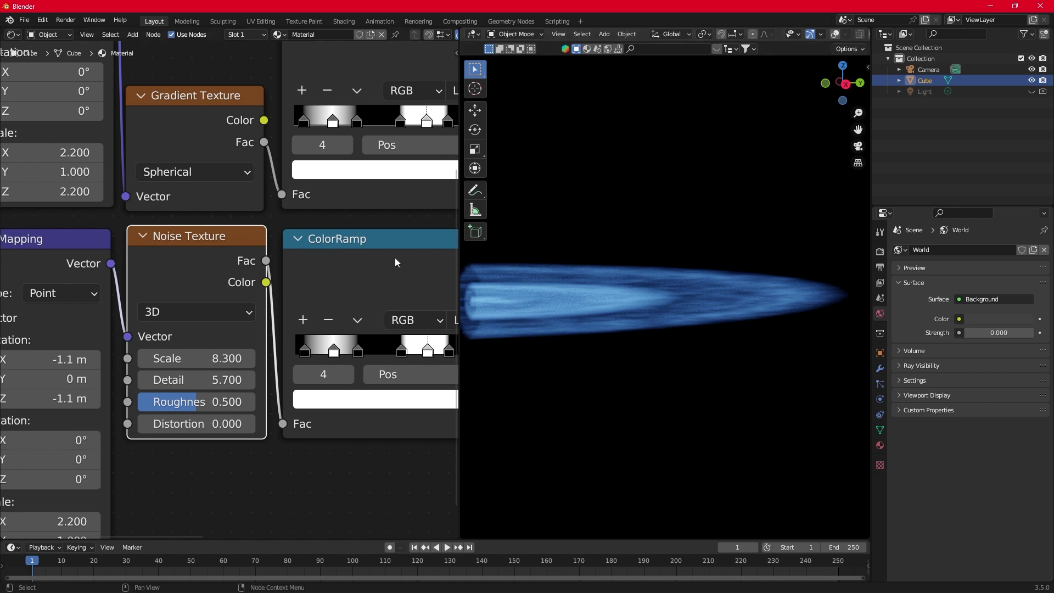
Lower the upper Multiply value to 0.2, leaving the lower Multiply at 0.500
{"action": "middle_click_drag", "start_coordinate": [399, 262], "coordinate": [80, 327]}
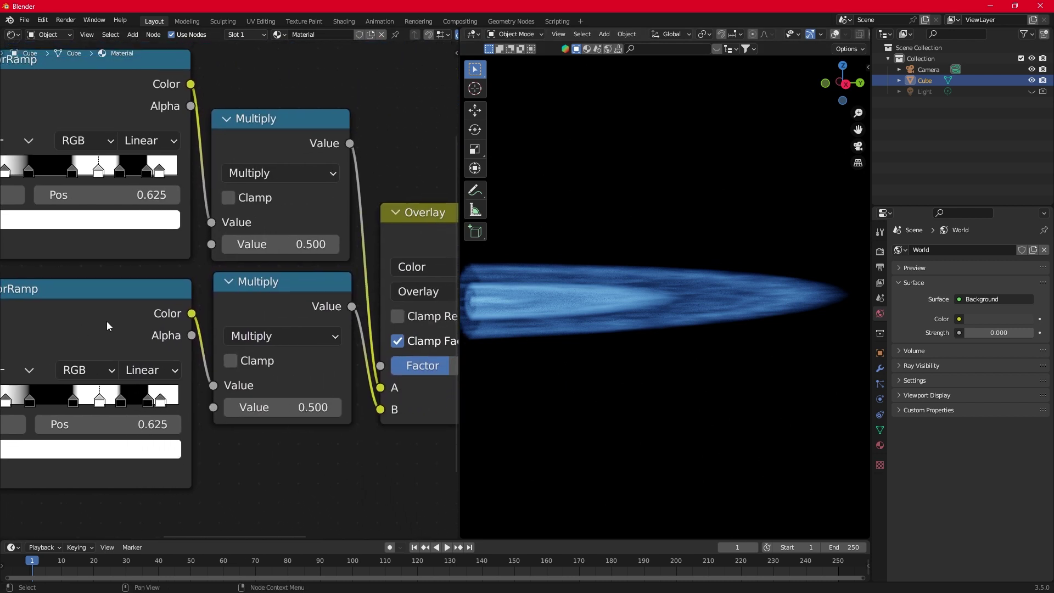
{"action": "left_click", "coordinate": [229, 244]}
{"action": "left_click", "coordinate": [229, 245]}
{"action": "left_click", "coordinate": [228, 244]}
{"action": "left_click", "coordinate": [229, 244]}
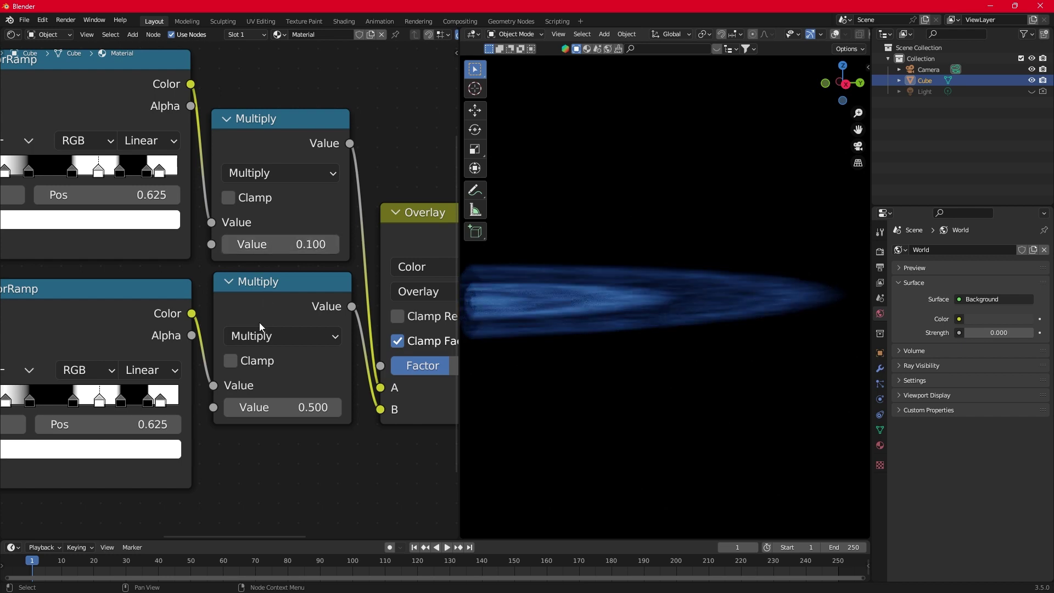
{"action": "left_click", "coordinate": [333, 244]}
{"action": "left_click", "coordinate": [333, 244]}
{"action": "left_click", "coordinate": [230, 407]}
{"action": "left_click", "coordinate": [230, 407]}
{"action": "left_click", "coordinate": [230, 407]}
{"action": "left_click", "coordinate": [336, 407]}
{"action": "left_click", "coordinate": [336, 408]}
{"action": "left_click", "coordinate": [336, 407]}
{"action": "left_click", "coordinate": [229, 244]}
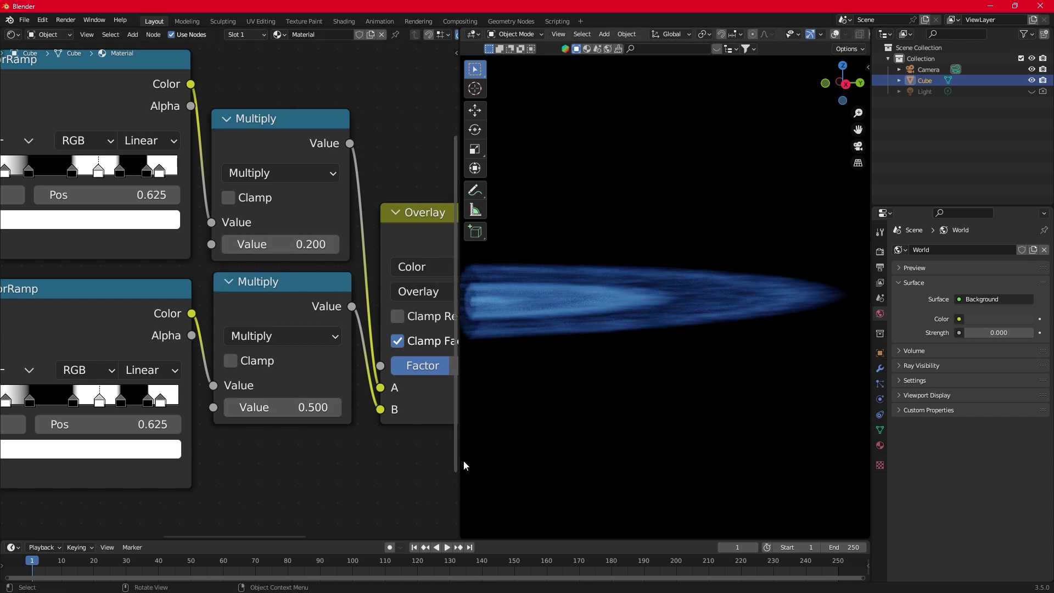
{"action": "left_click_drag", "start_coordinate": [455, 457], "coordinate": [853, 391]}
Switch the main area to the 3D Viewport with Shift+F5 and orbit to see the flame end-on
{"action": "scroll", "coordinate": [476, 364], "scroll_direction": "down", "scroll_amount": 4}
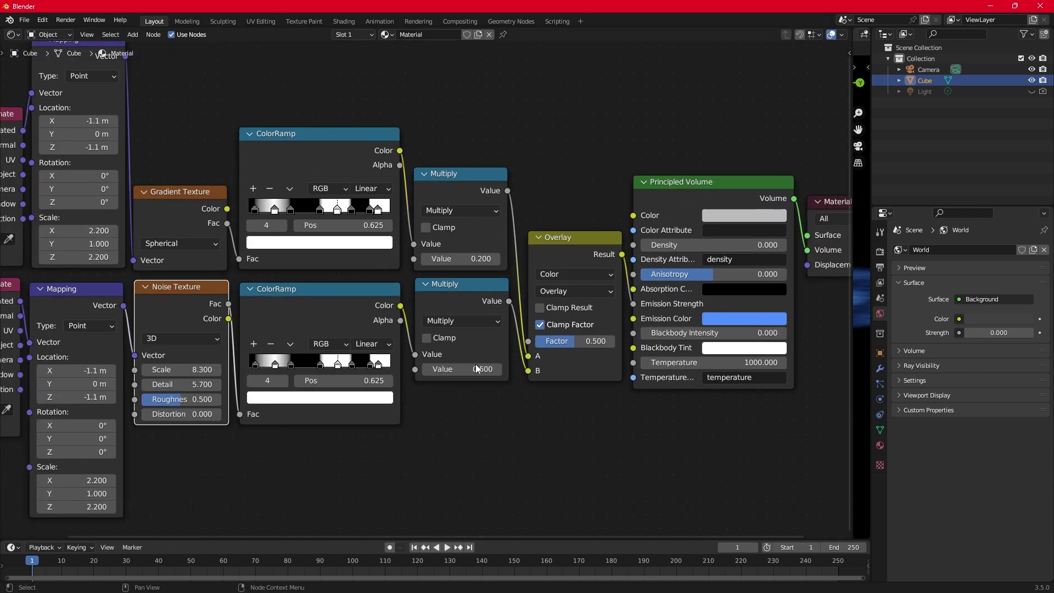
{"action": "scroll", "coordinate": [475, 364], "scroll_direction": "down", "scroll_amount": 1}
{"action": "mouse_move", "coordinate": [454, 408]}
{"action": "middle_mouse_down"}
{"action": "mouse_move", "coordinate": [478, 405]}
{"action": "mouse_move", "coordinate": [459, 404]}
{"action": "mouse_move", "coordinate": [460, 414]}
{"action": "middle_mouse_up"}
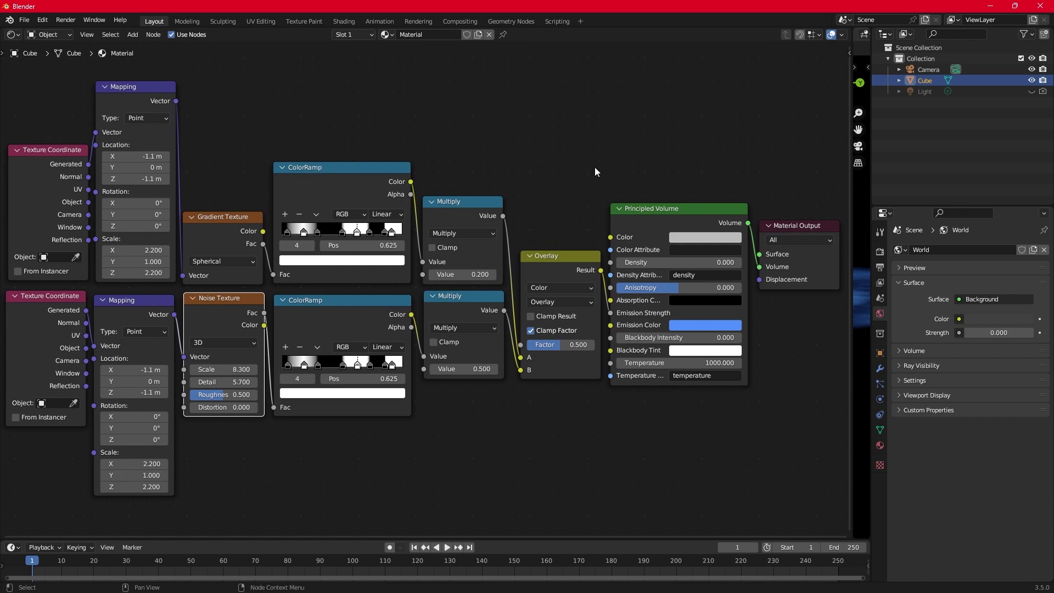
{"action": "key", "text": "shift+F5"}
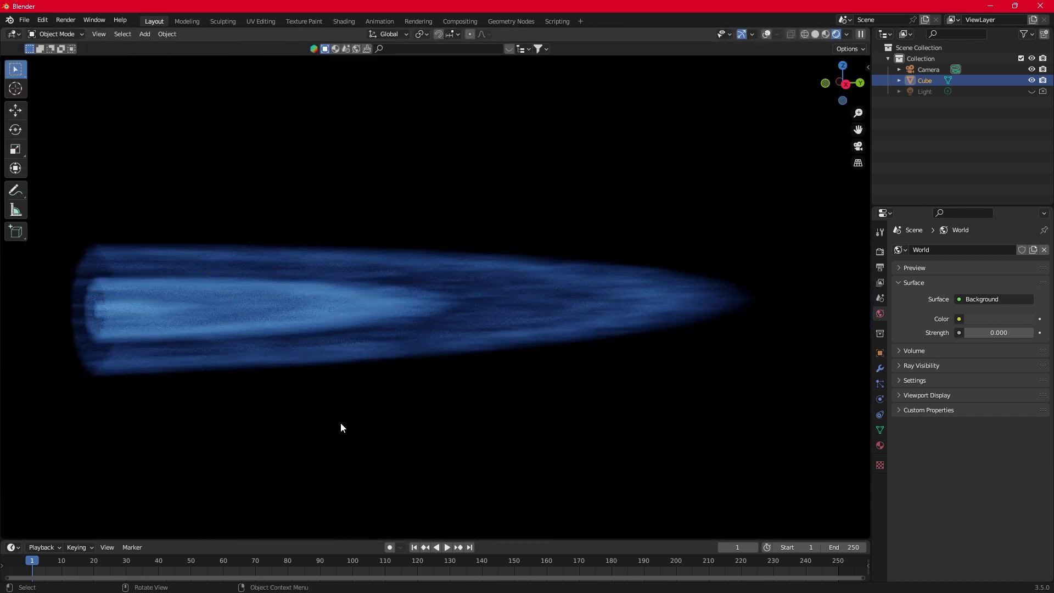
{"action": "mouse_move", "coordinate": [325, 433]}
{"action": "middle_mouse_down"}
{"action": "mouse_move", "coordinate": [444, 428]}
{"action": "mouse_move", "coordinate": [186, 428]}
{"action": "mouse_move", "coordinate": [302, 426]}
{"action": "middle_mouse_up"}
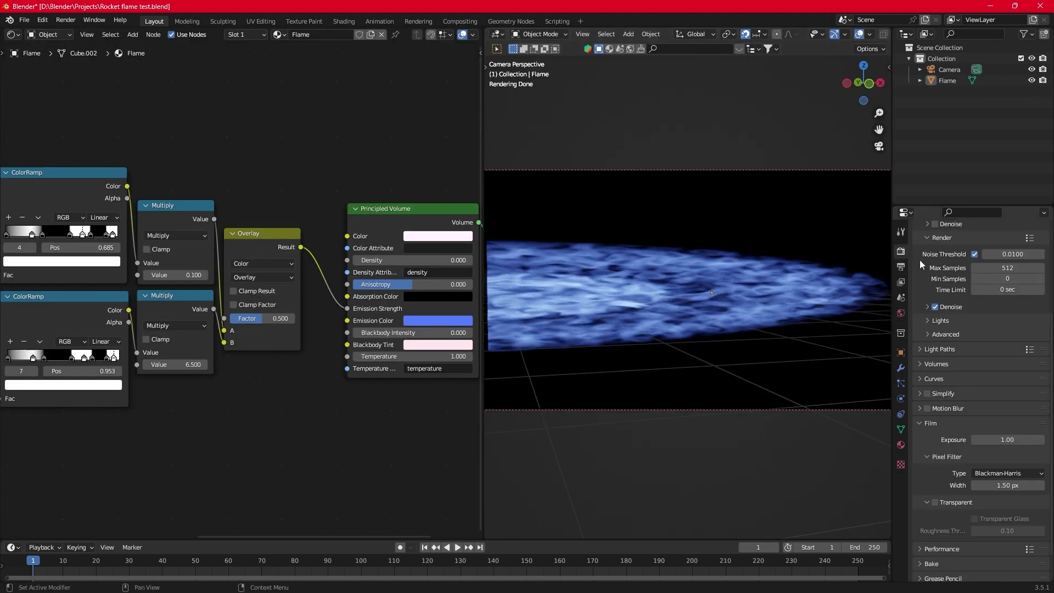
Enable Film Transparent and connect the Overlay Result to the Principled Volume Density
{"action": "left_click", "coordinate": [934, 502]}
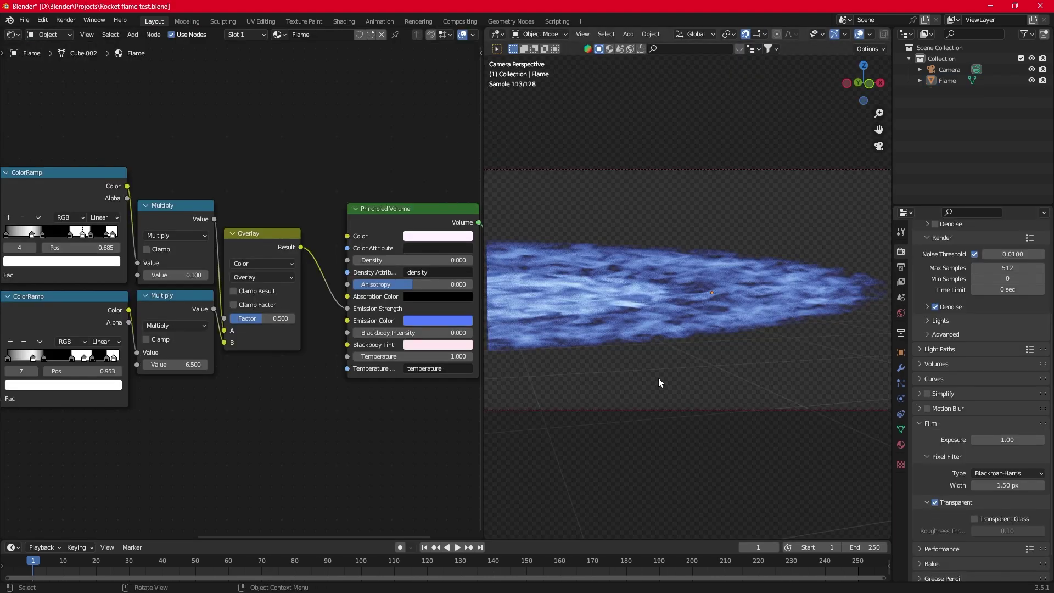
{"action": "left_click_drag", "start_coordinate": [300, 249], "coordinate": [342, 269]}
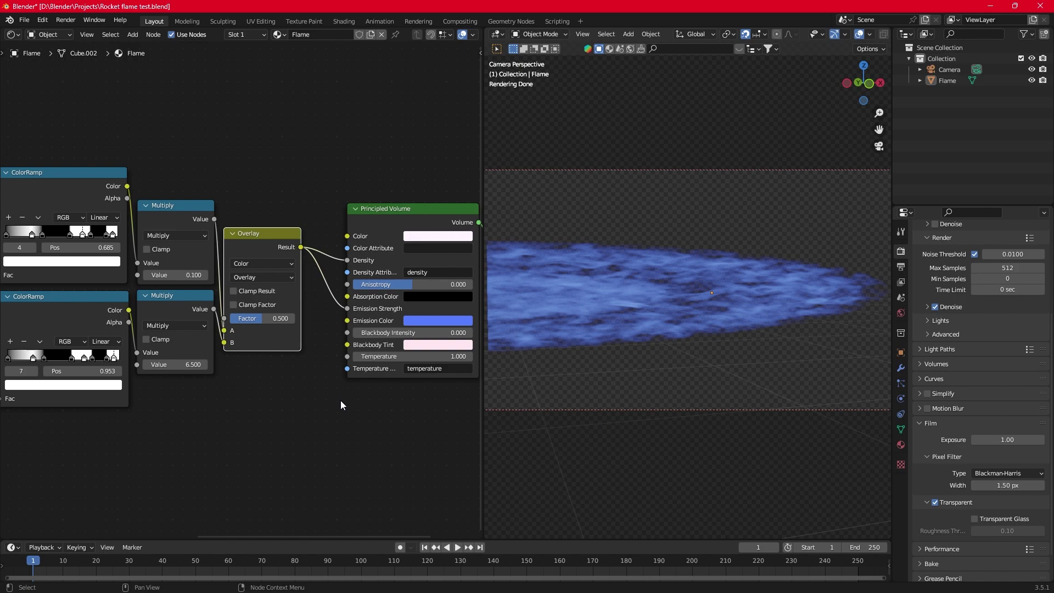
Render the current frame with F12, showing the blue flame on a transparent background
{"action": "key", "text": "F12"}
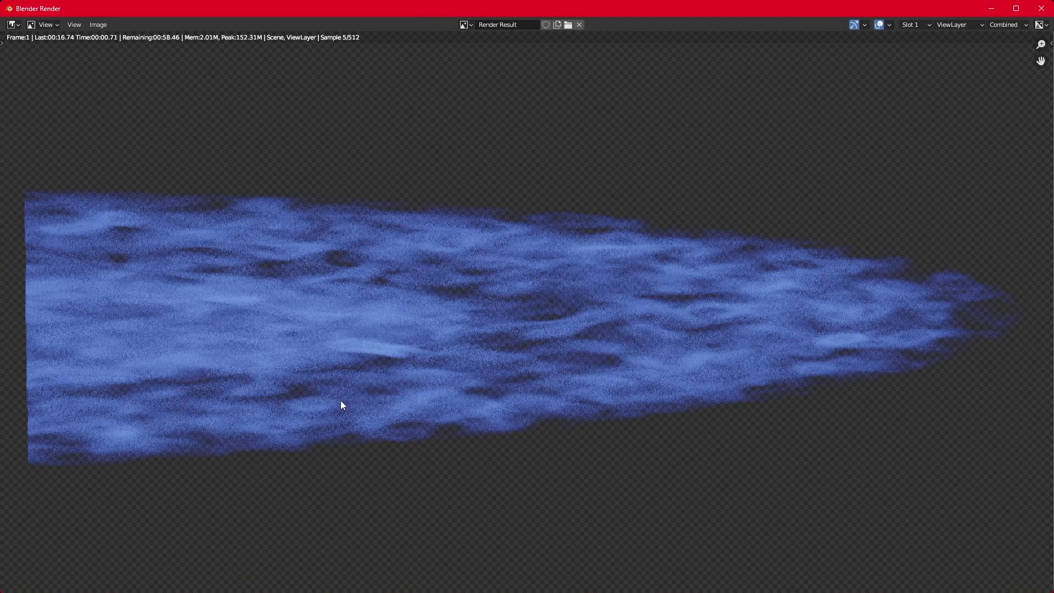